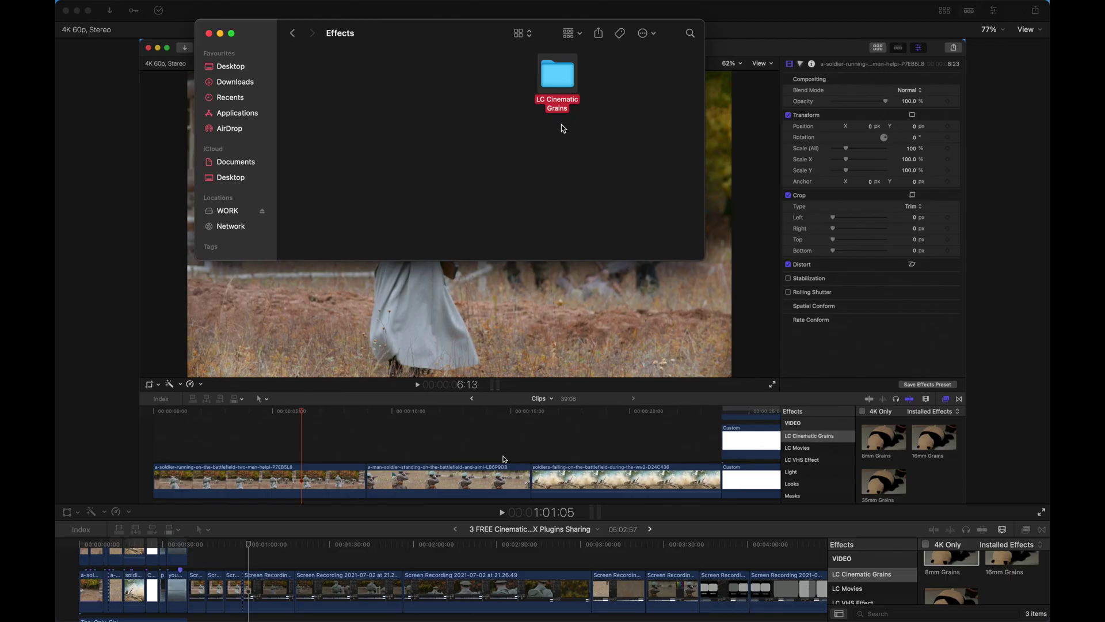
Open the LC Cinematic Grains folder, then go back to the Effects folder.
{"action": "left_click", "coordinate": [561, 136]}
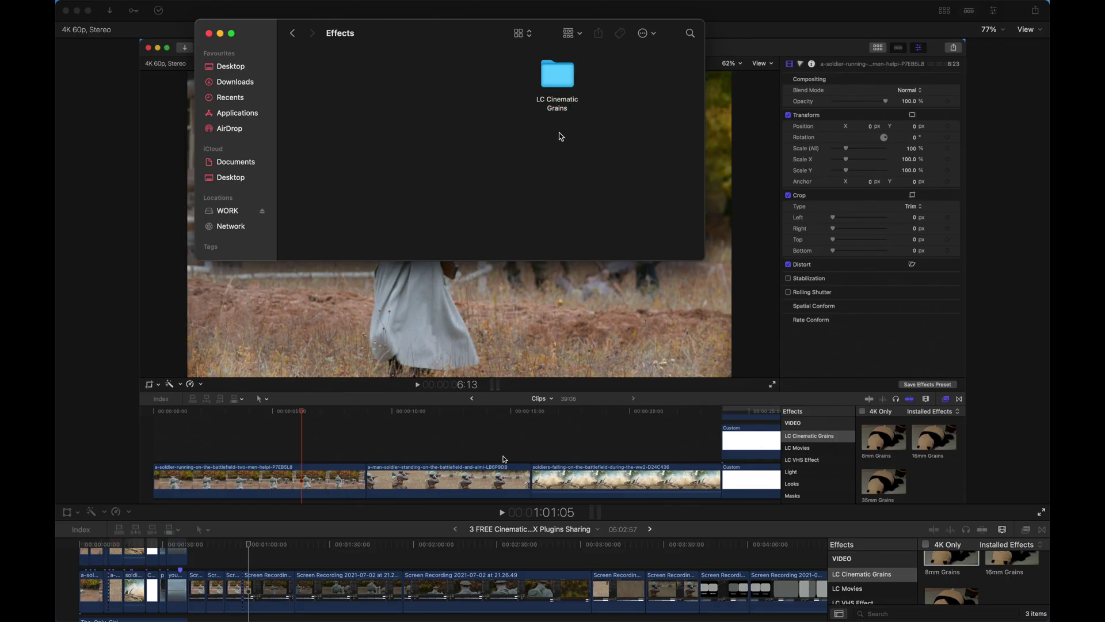
{"action": "left_click", "coordinate": [567, 86]}
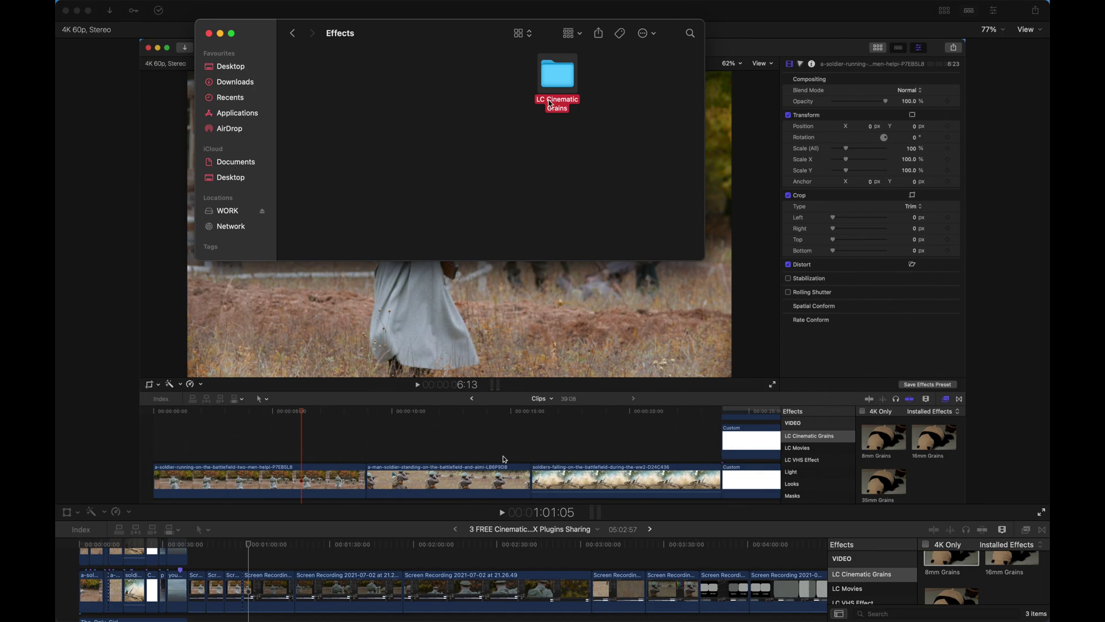
{"action": "double_click", "coordinate": [566, 85]}
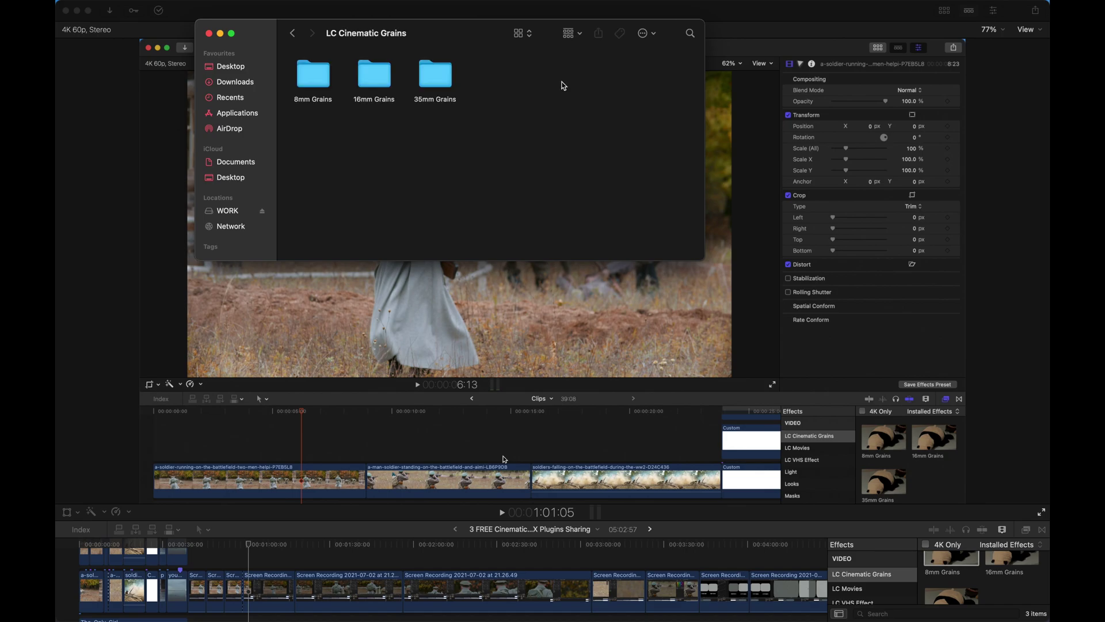
{"action": "left_click", "coordinate": [292, 33]}
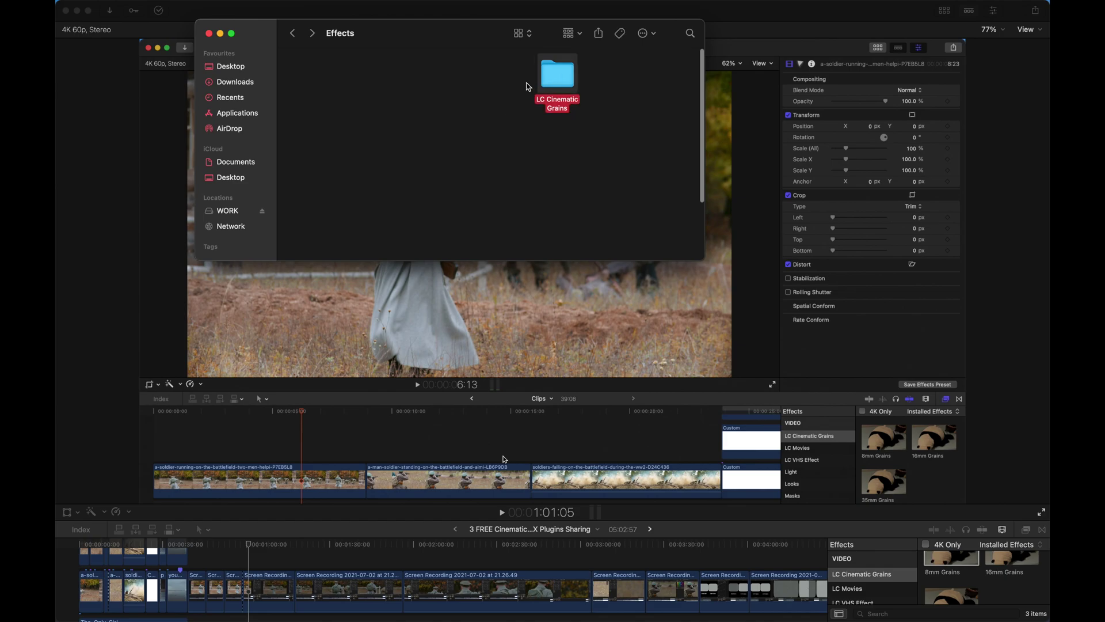
{"action": "left_click", "coordinate": [397, 86]}
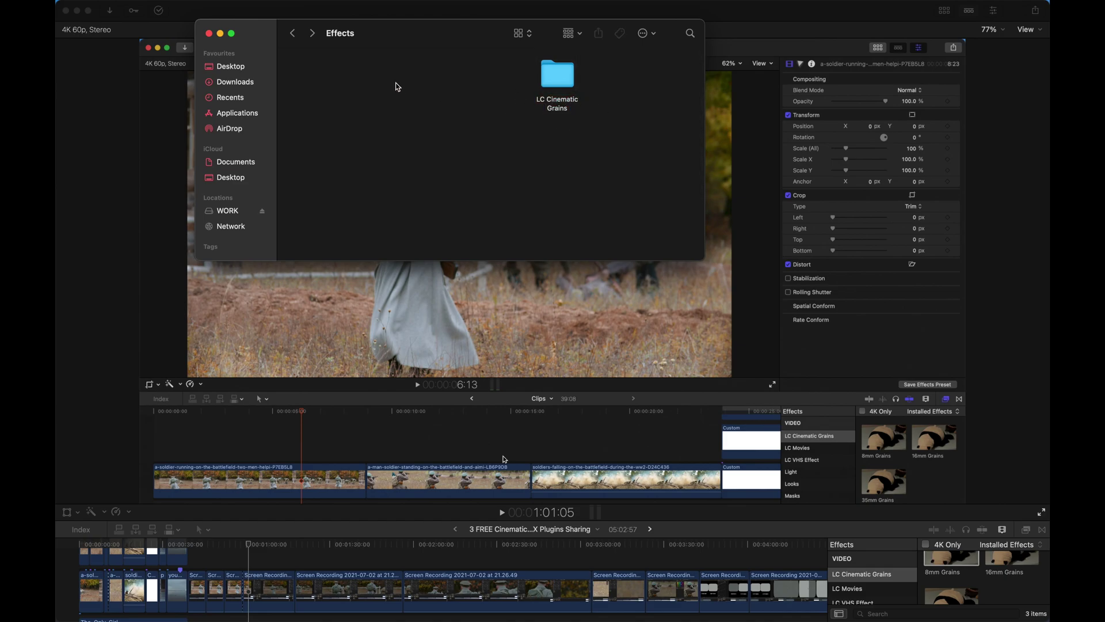
Navigate from the home folder through Movies and Motion Templates into Effects.
{"action": "left_click", "coordinate": [206, 5]}
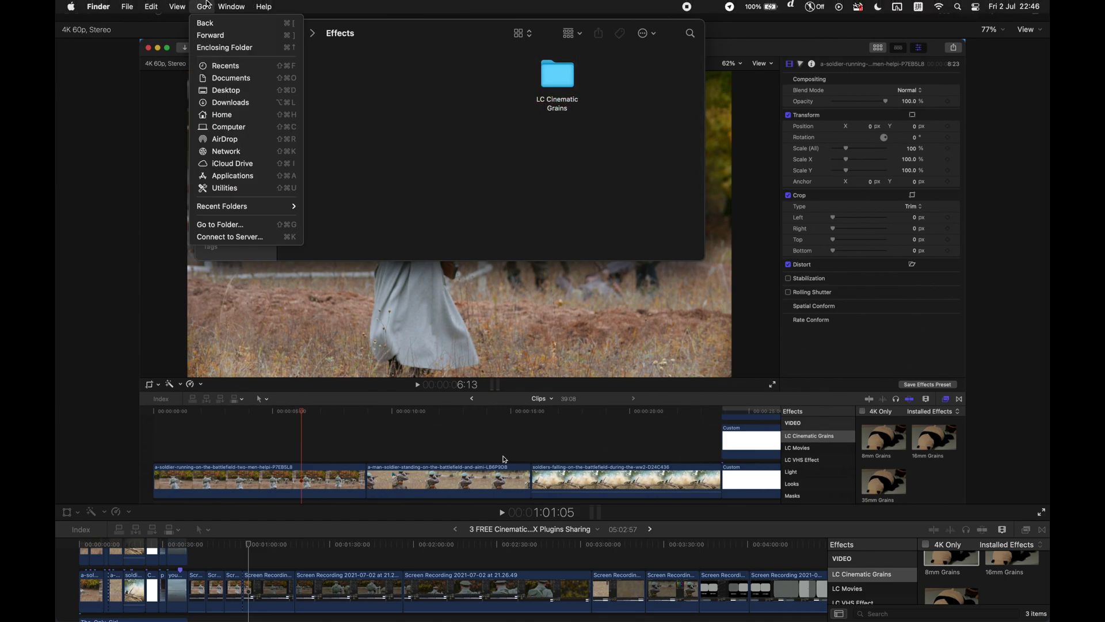
{"action": "left_click", "coordinate": [222, 115]}
{"action": "double_click", "coordinate": [437, 84]}
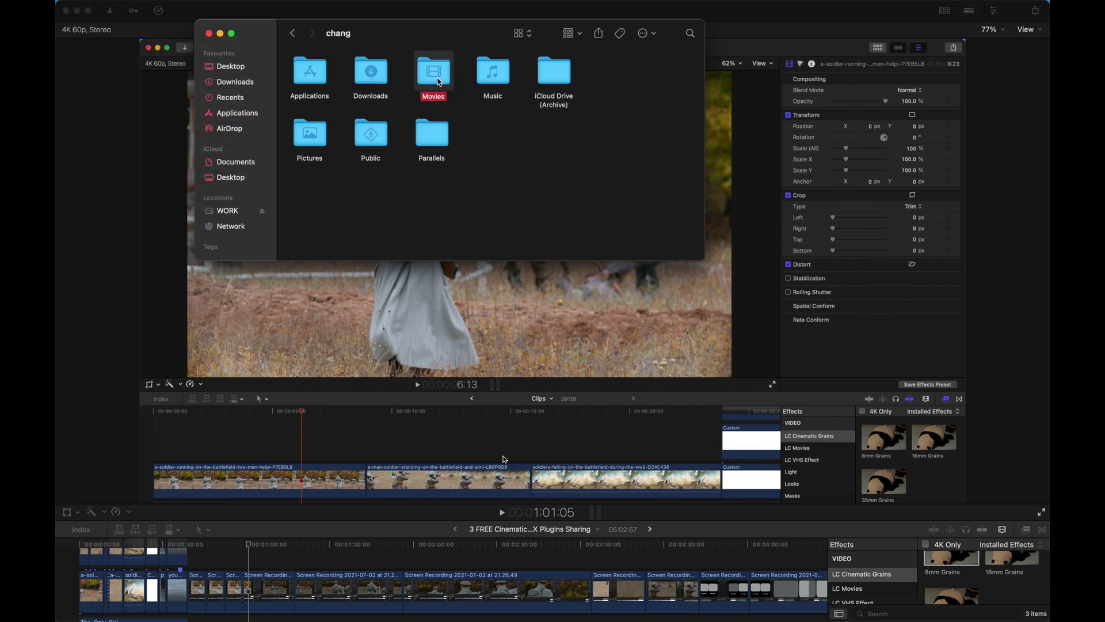
{"action": "double_click", "coordinate": [374, 74]}
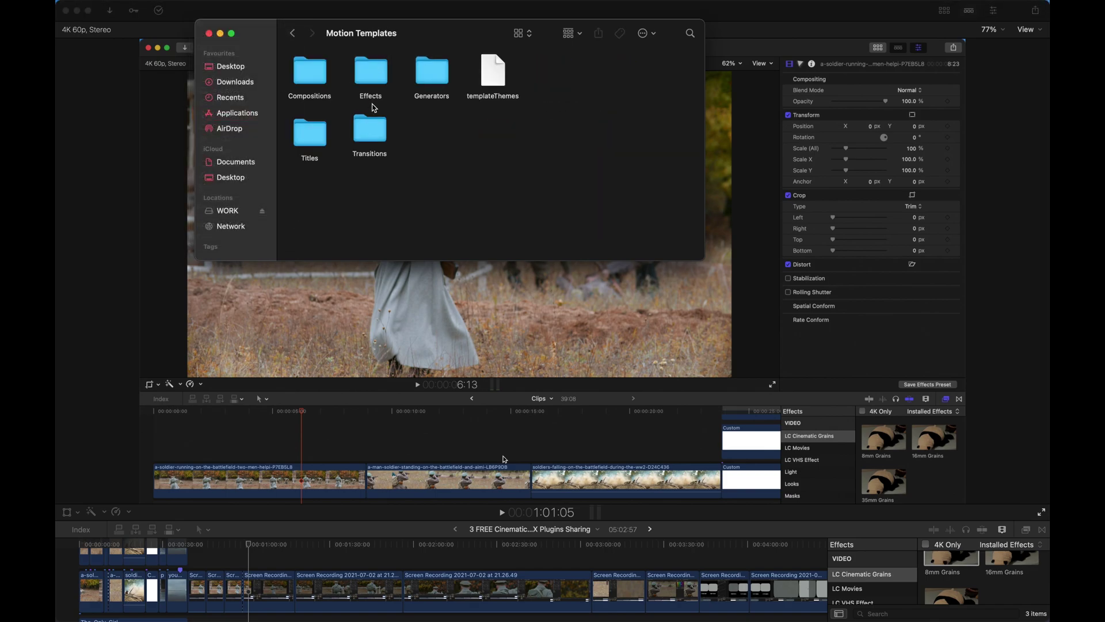
{"action": "double_click", "coordinate": [375, 106]}
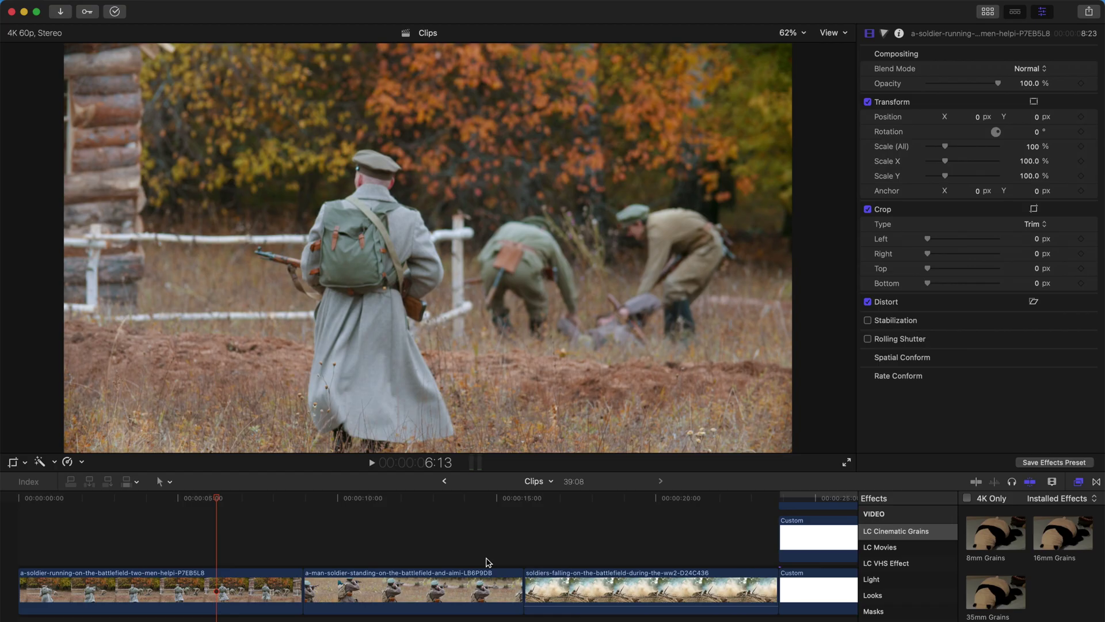
Apply 8mm Grains to the first soldier clip and scrub through it.
{"action": "left_click", "coordinate": [987, 530]}
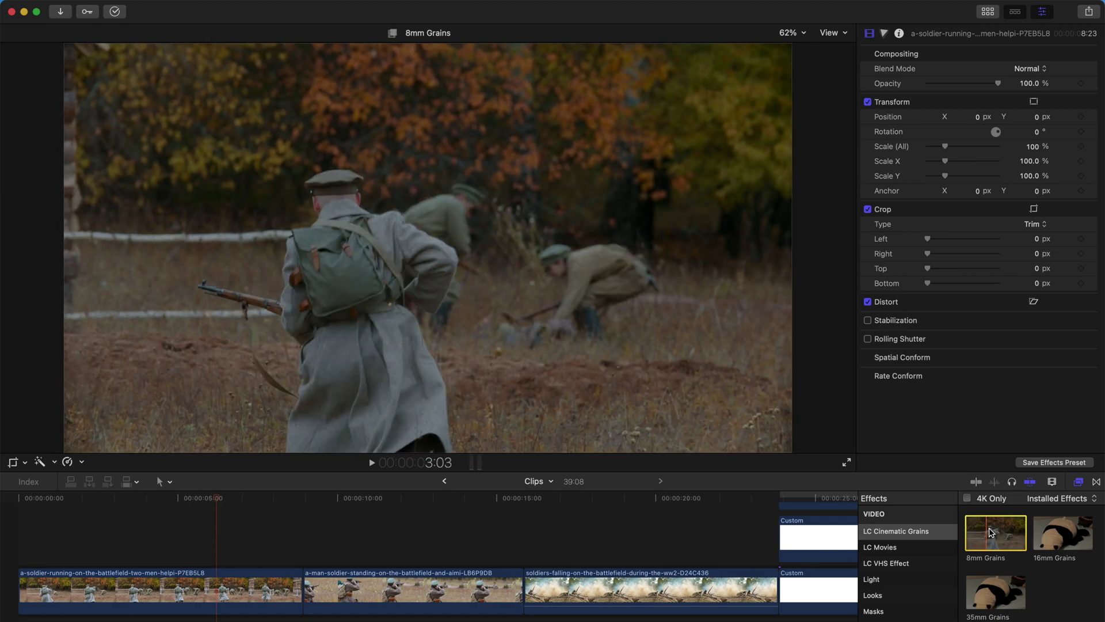
{"action": "left_click_drag", "start_coordinate": [990, 531], "coordinate": [241, 586]}
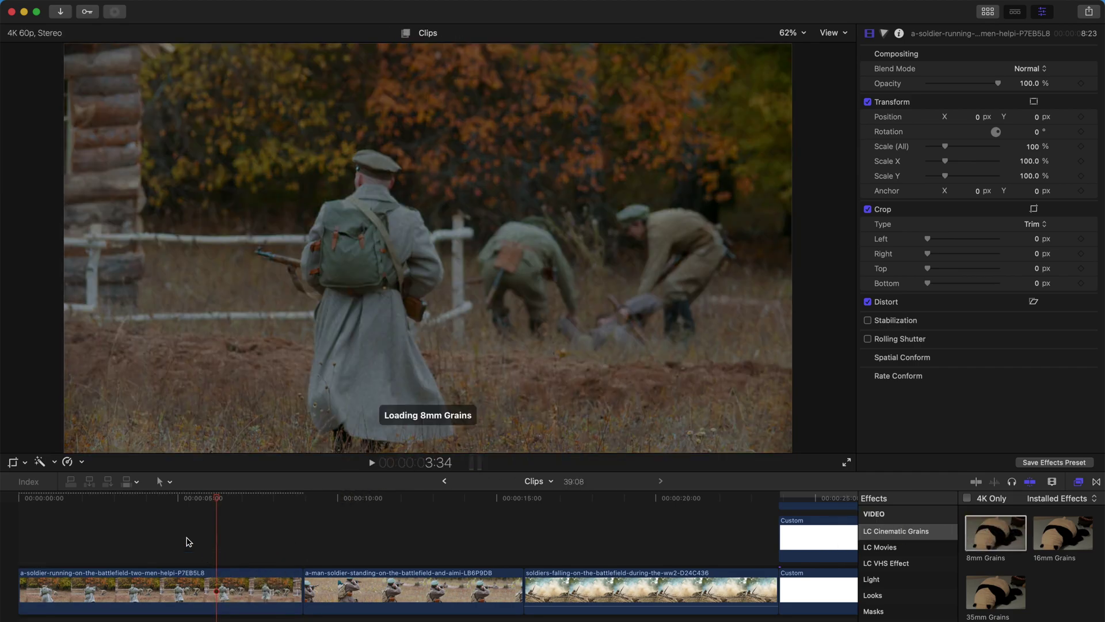
{"action": "left_click", "coordinate": [132, 498]}
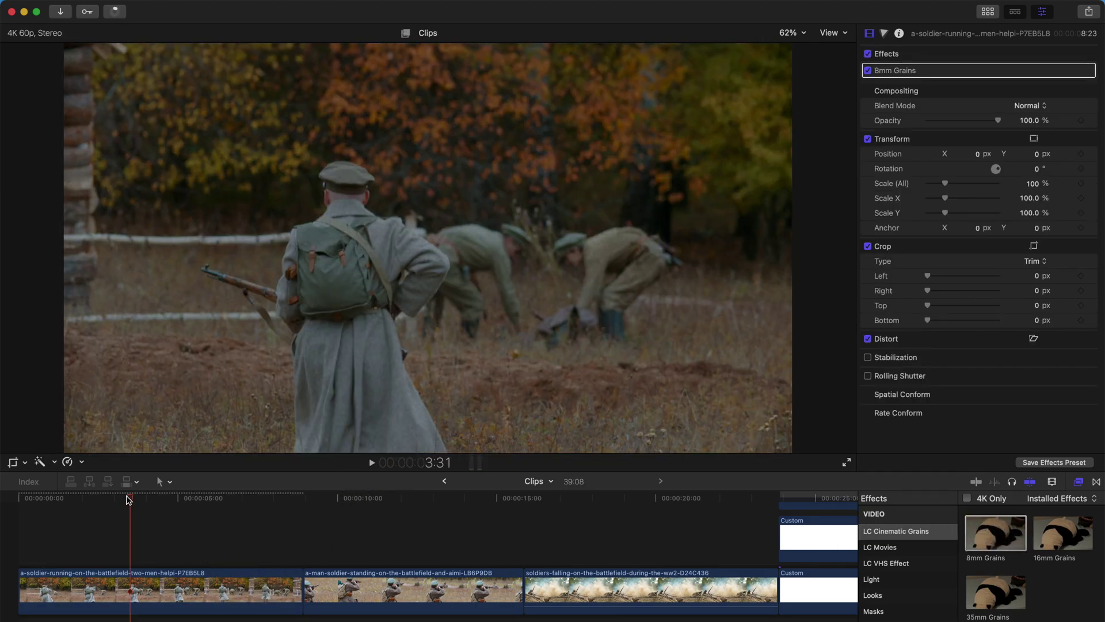
{"action": "left_click_drag", "start_coordinate": [129, 500], "coordinate": [239, 505]}
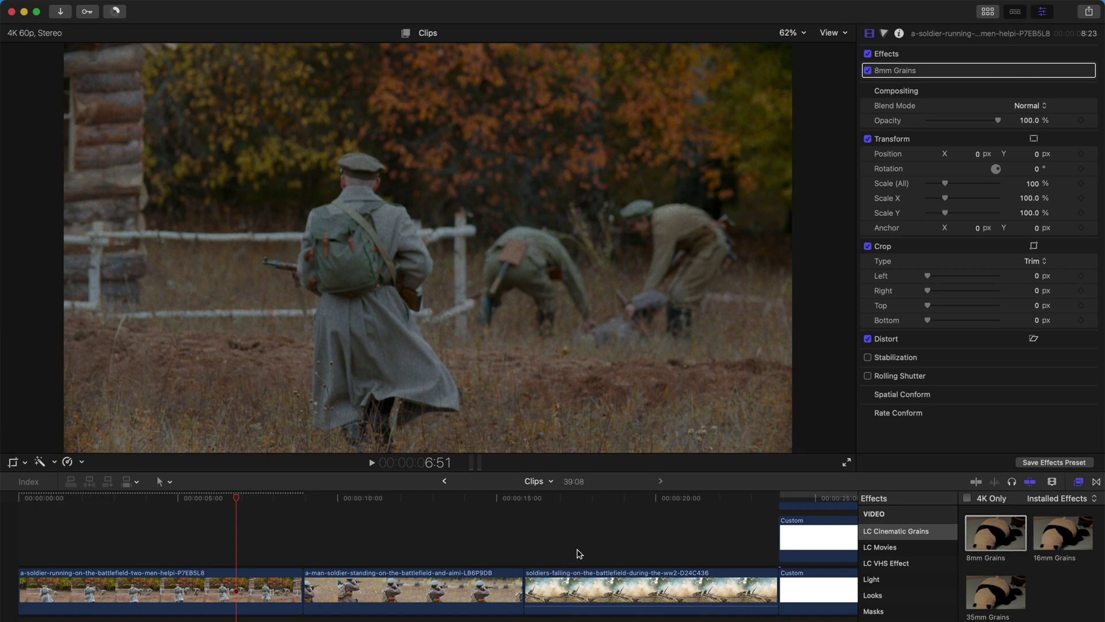
Zoom the viewer to 150% on the soldier, play to inspect the grain, and select the effect.
{"action": "left_click", "coordinate": [794, 33]}
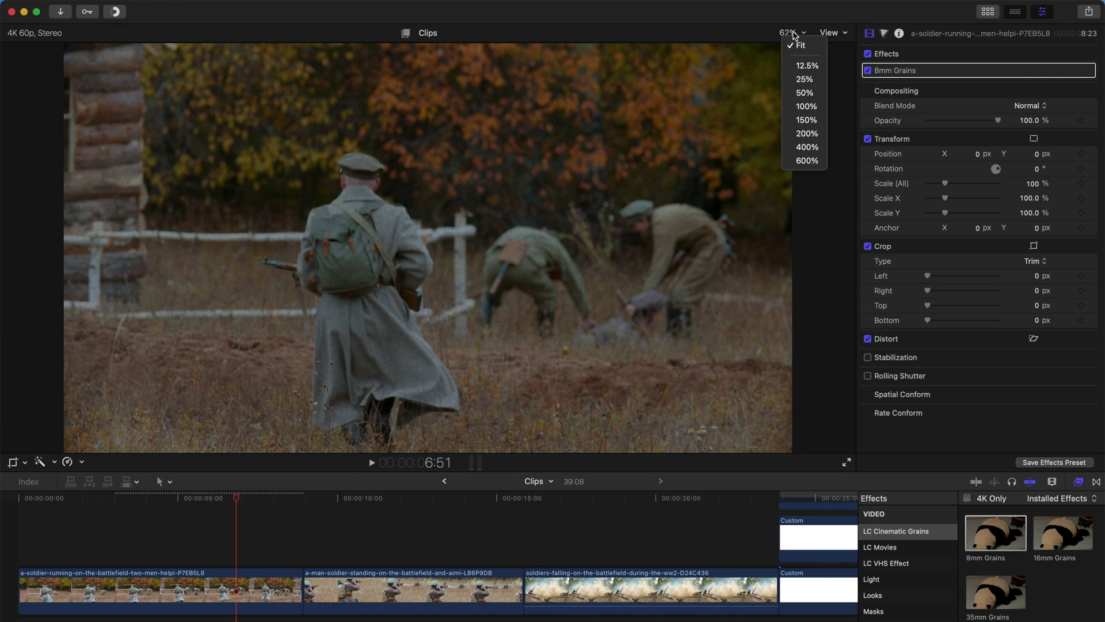
{"action": "left_click", "coordinate": [806, 120]}
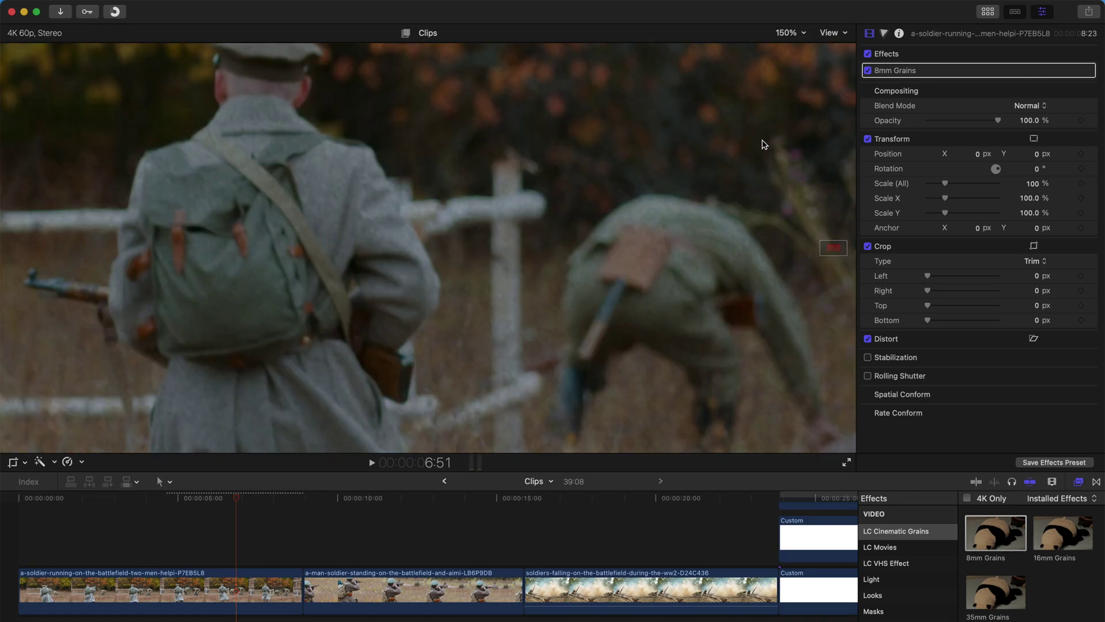
{"action": "left_click_drag", "start_coordinate": [834, 251], "coordinate": [829, 248]}
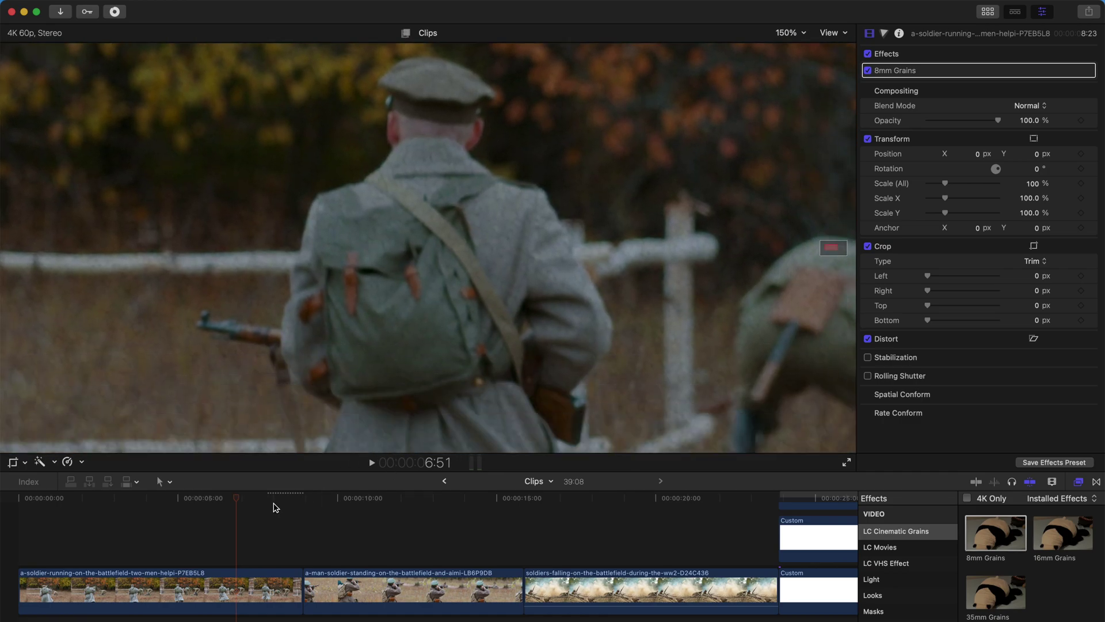
{"action": "left_click", "coordinate": [70, 507]}
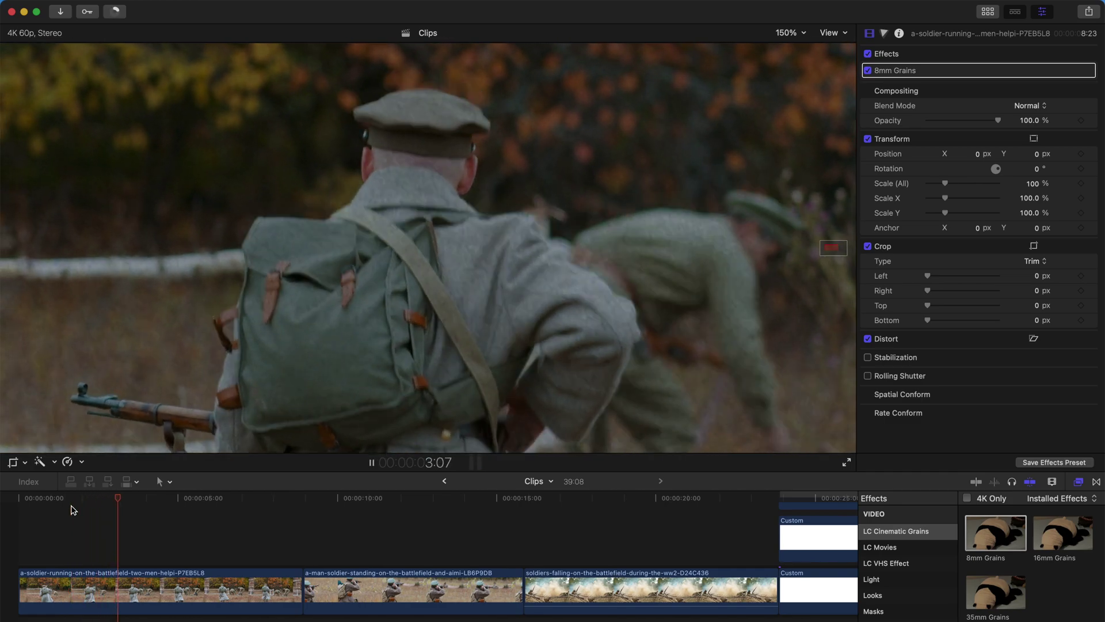
{"action": "key", "text": "space"}
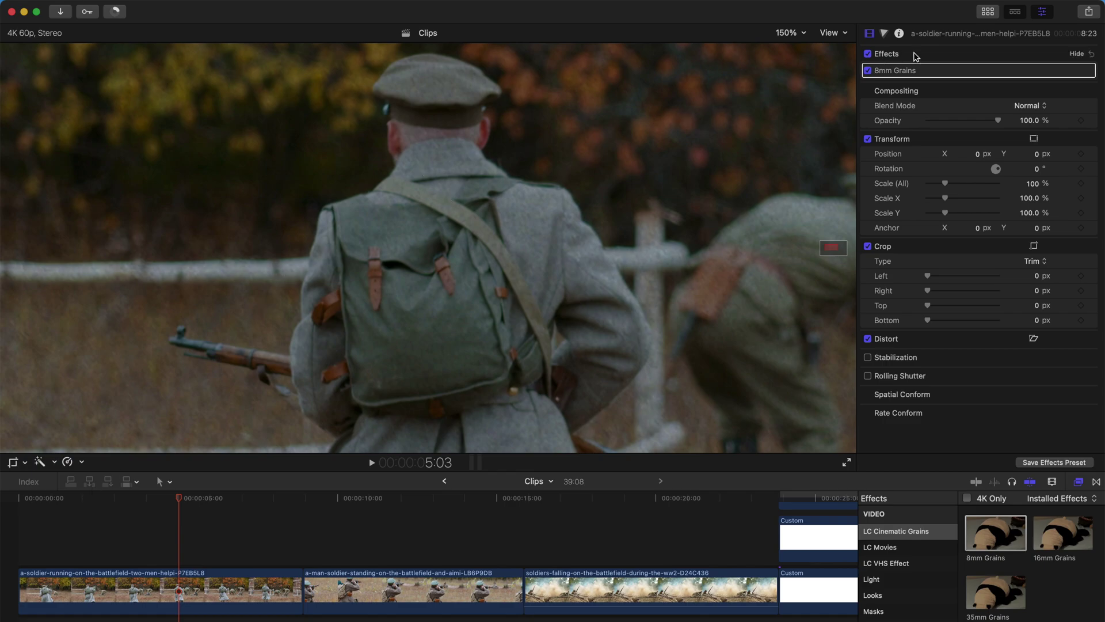
{"action": "left_click", "coordinate": [916, 72]}
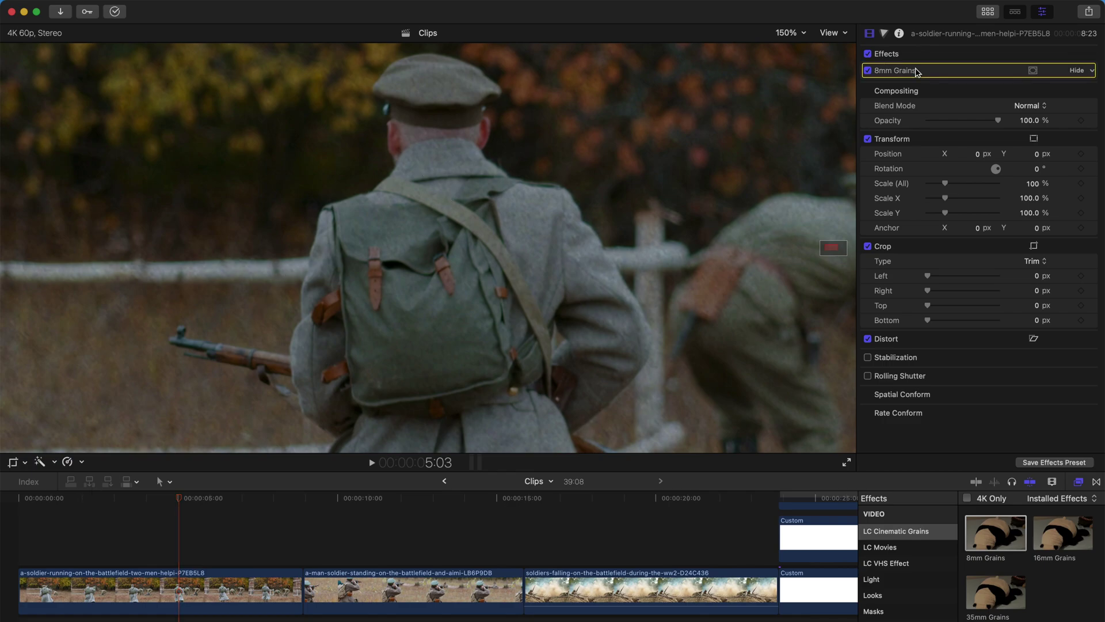
Swap 8mm Grains for 16mm Grains on the first clip and play it twice to compare.
{"action": "key", "text": "Delete"}
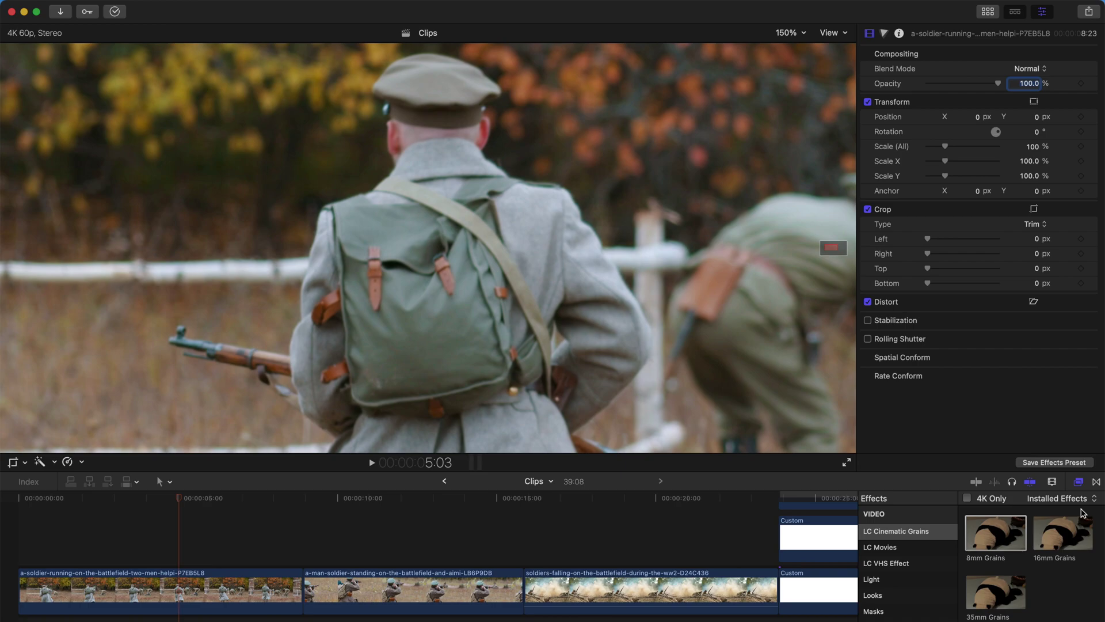
{"action": "left_click_drag", "start_coordinate": [1064, 533], "coordinate": [211, 589]}
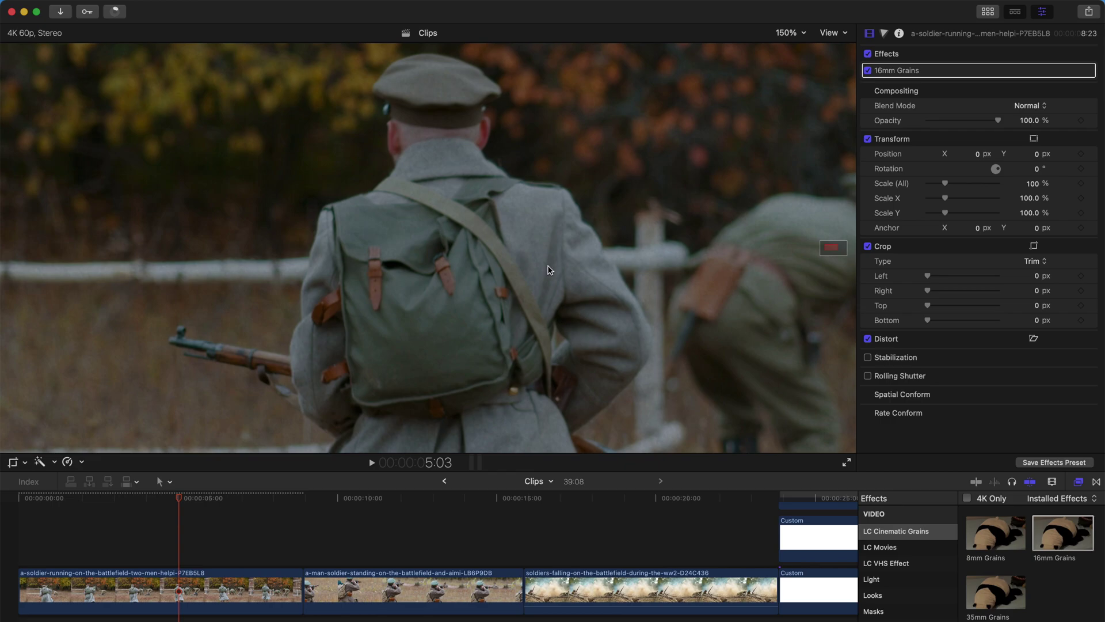
{"action": "key", "text": "space"}
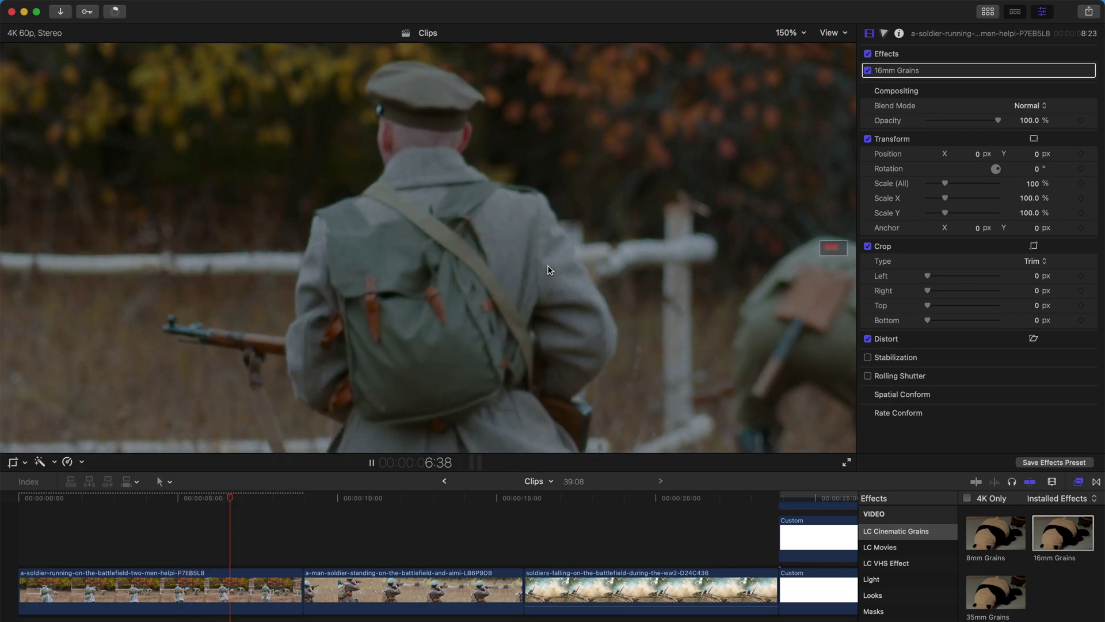
{"action": "key", "text": "space"}
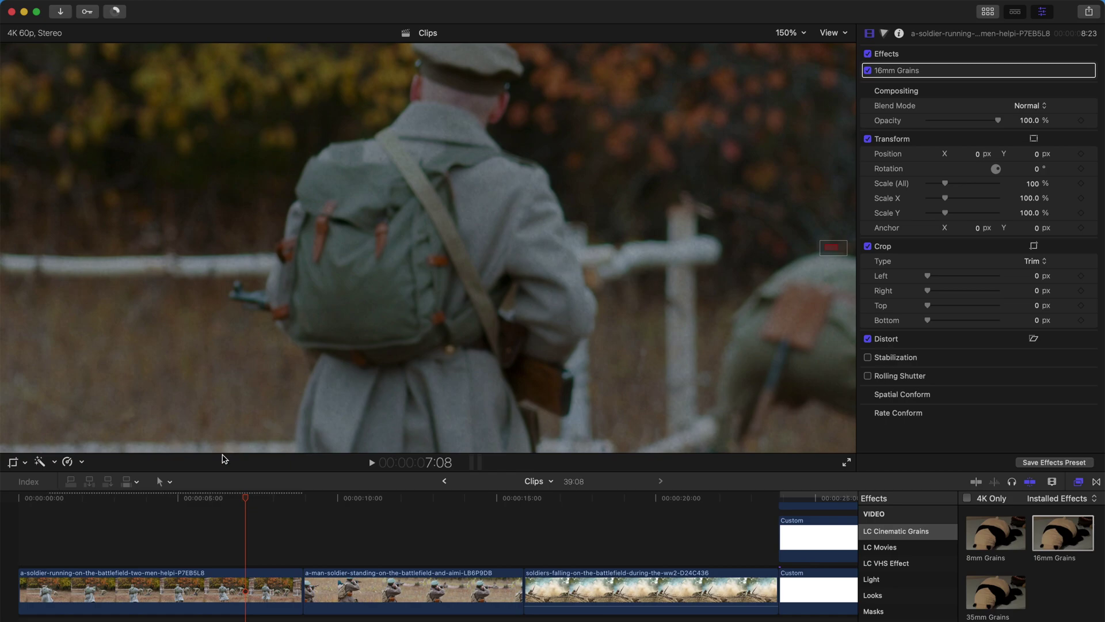
{"action": "left_click", "coordinate": [151, 504]}
{"action": "left_click", "coordinate": [129, 505]}
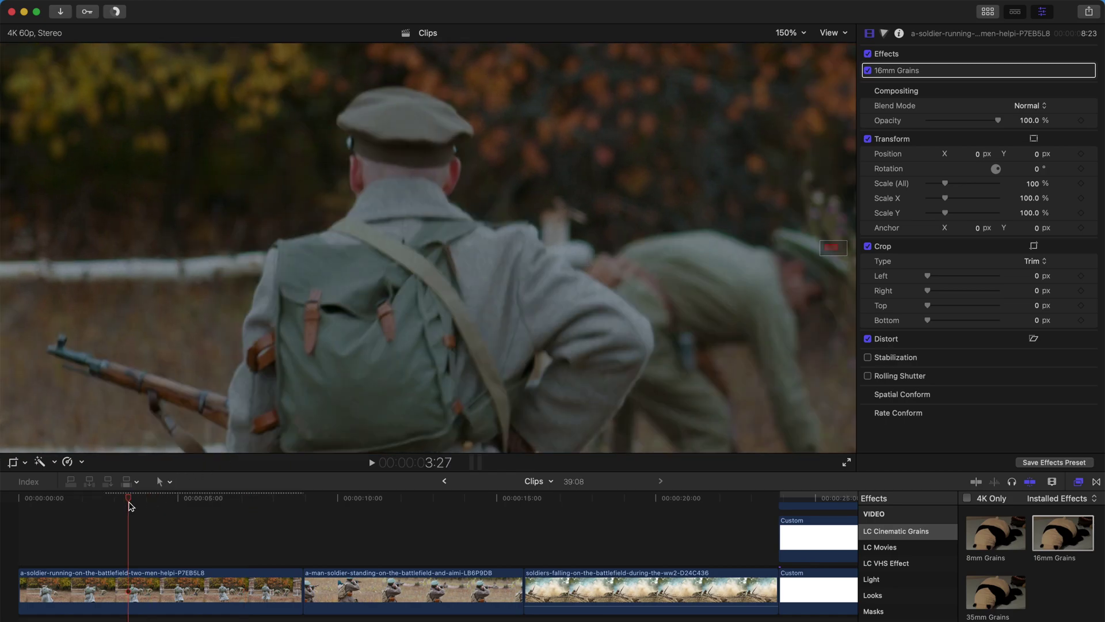
{"action": "key", "text": "space"}
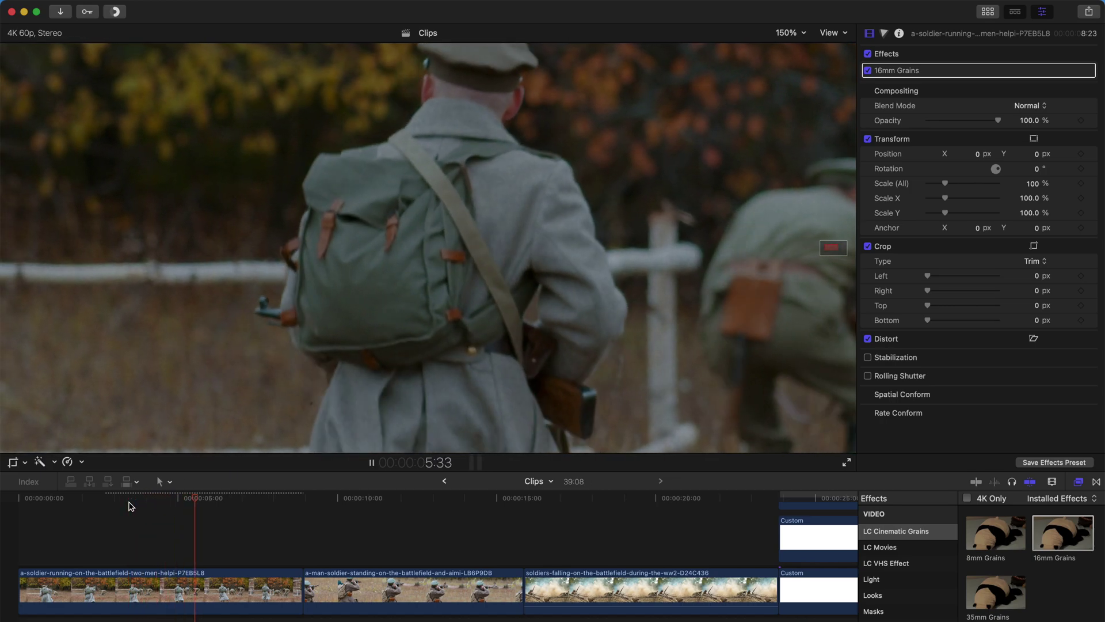
{"action": "key", "text": "space"}
{"action": "mouse_move", "coordinate": [906, 71]}
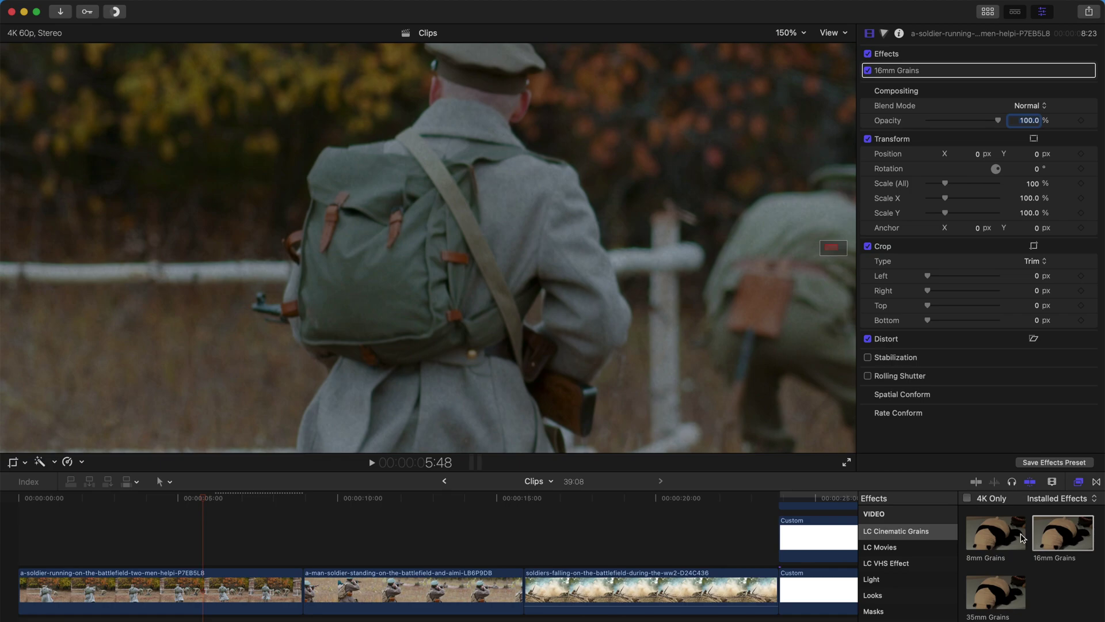
Zoom the viewer to 200% and play the clip from 3:25 to inspect the 16mm grain.
{"action": "left_click", "coordinate": [786, 33]}
{"action": "left_click", "coordinate": [803, 133]}
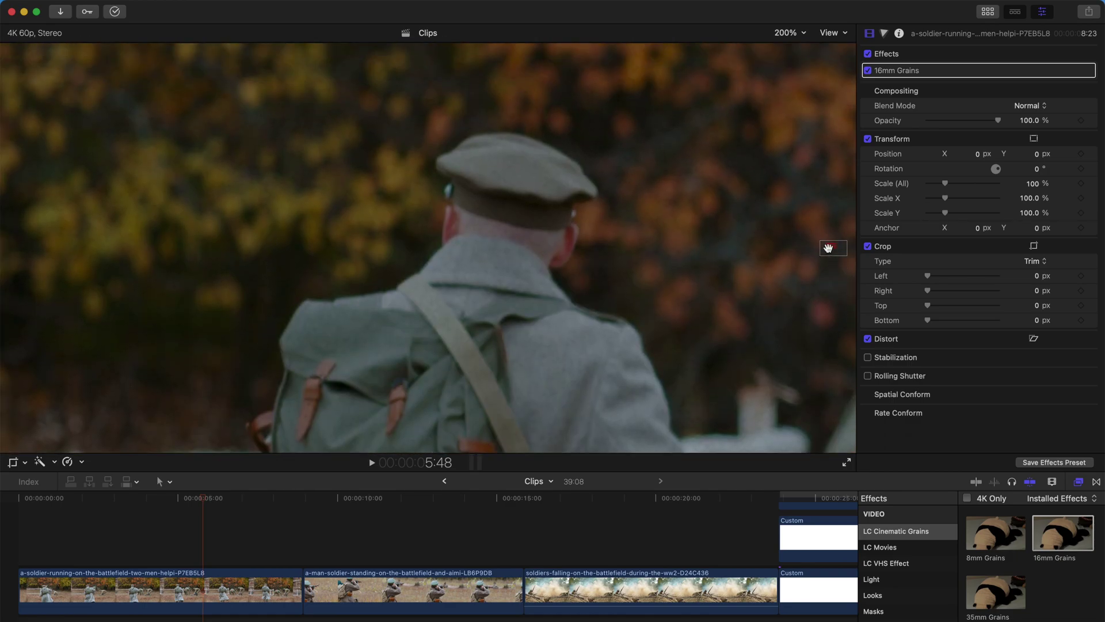
{"action": "left_click", "coordinate": [128, 497]}
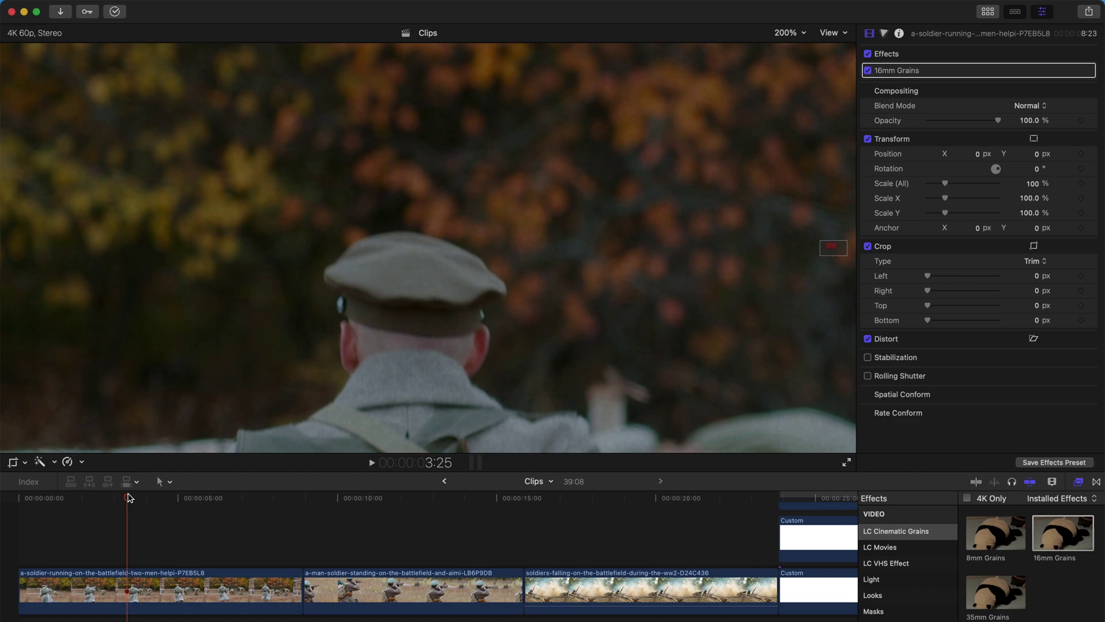
{"action": "key", "text": "space"}
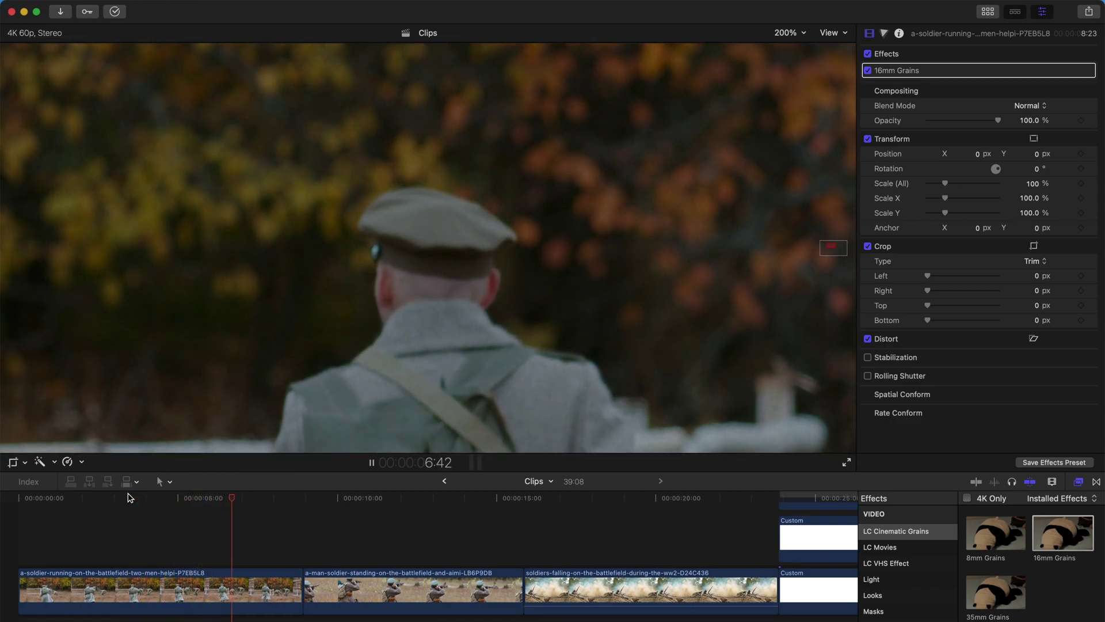
{"action": "key", "text": "space"}
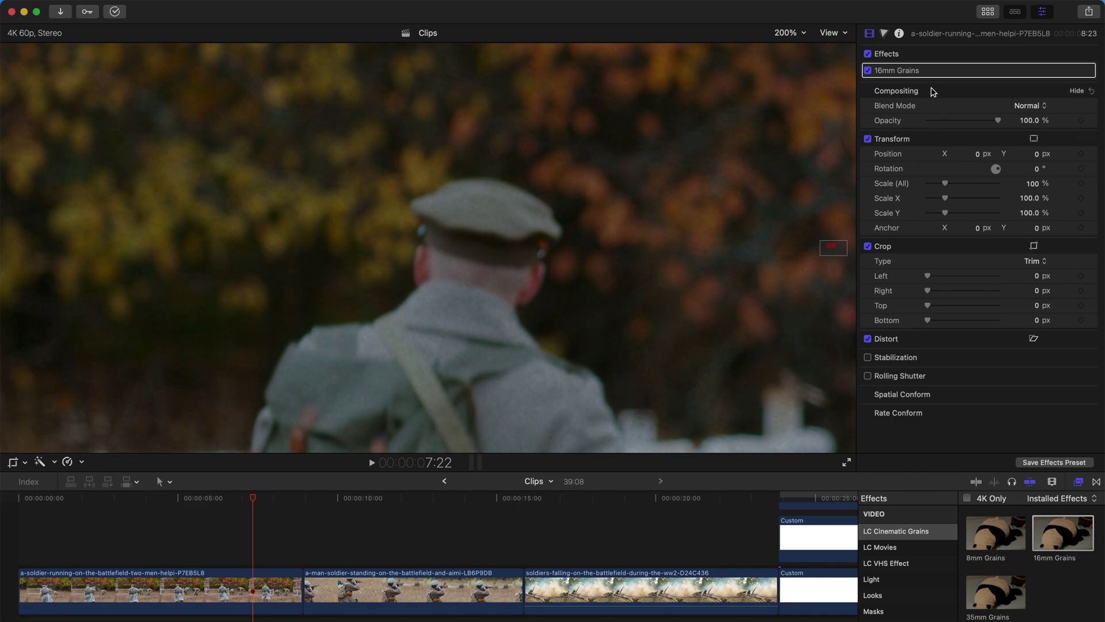
Inspect the grain at 400% on the soldier's back, then apply 35mm Grains to the first clip.
{"action": "left_click", "coordinate": [790, 33]}
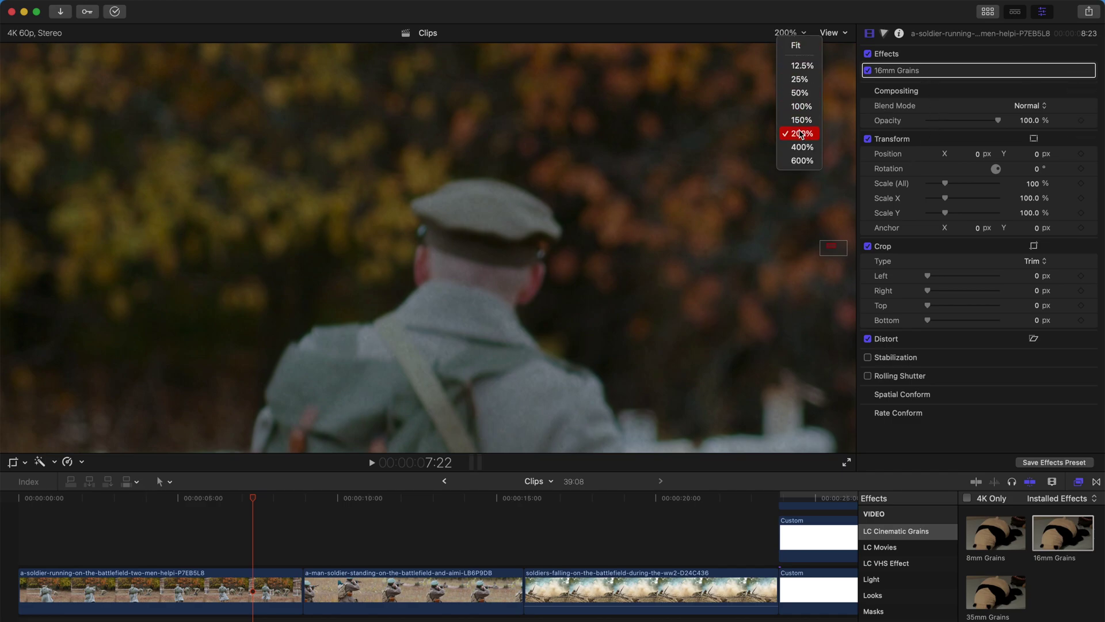
{"action": "left_click", "coordinate": [791, 145]}
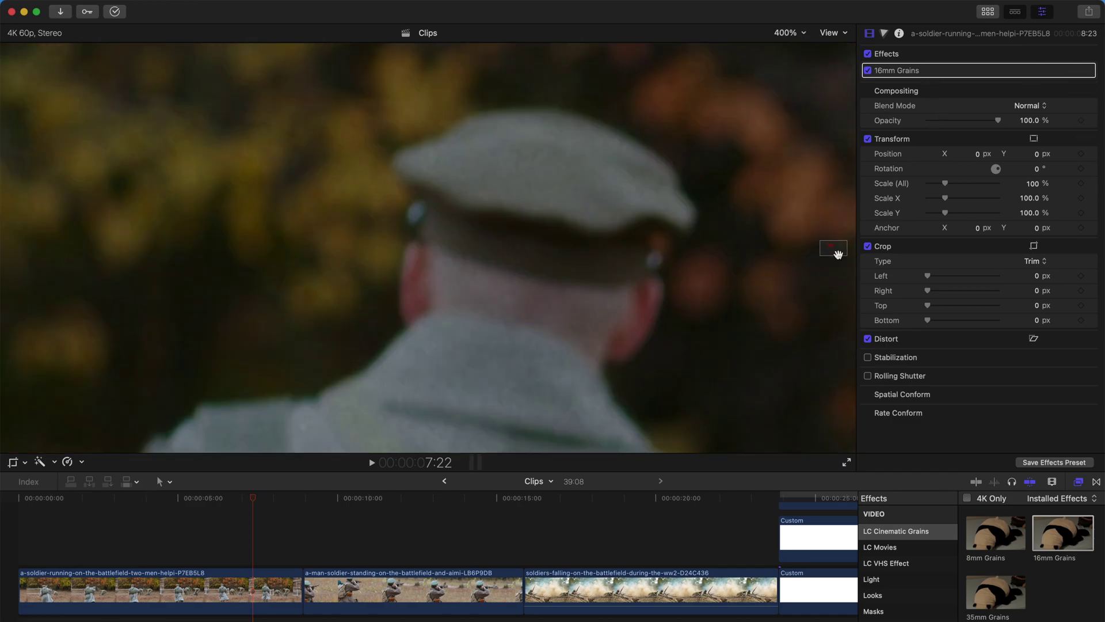
{"action": "left_click_drag", "start_coordinate": [834, 248], "coordinate": [835, 250]}
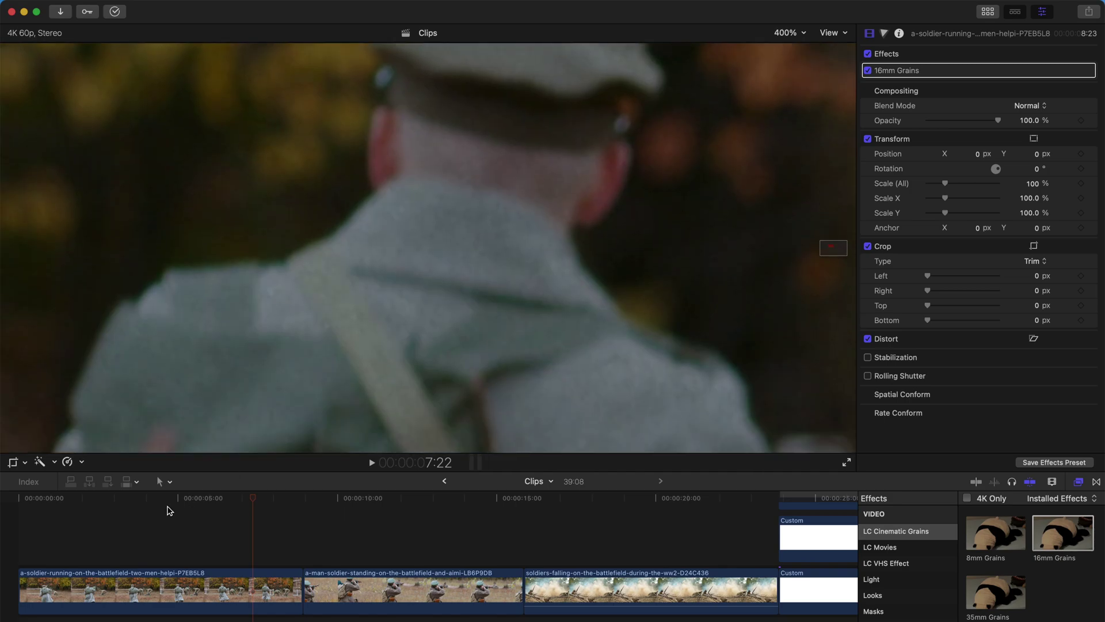
{"action": "left_click", "coordinate": [112, 510]}
{"action": "key", "text": "space"}
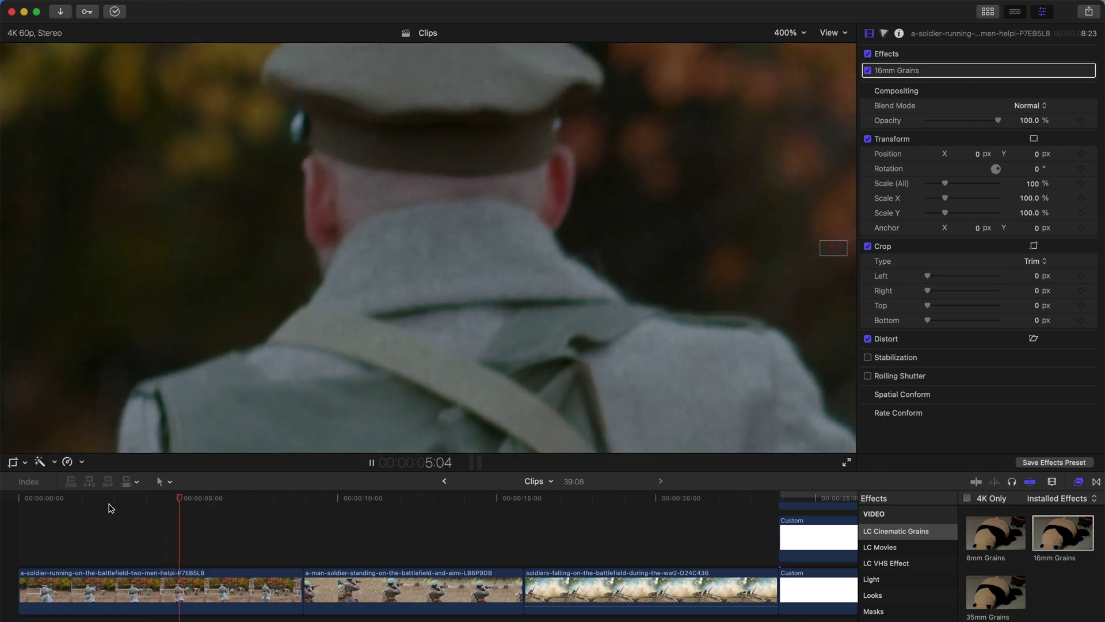
{"action": "key", "text": "space"}
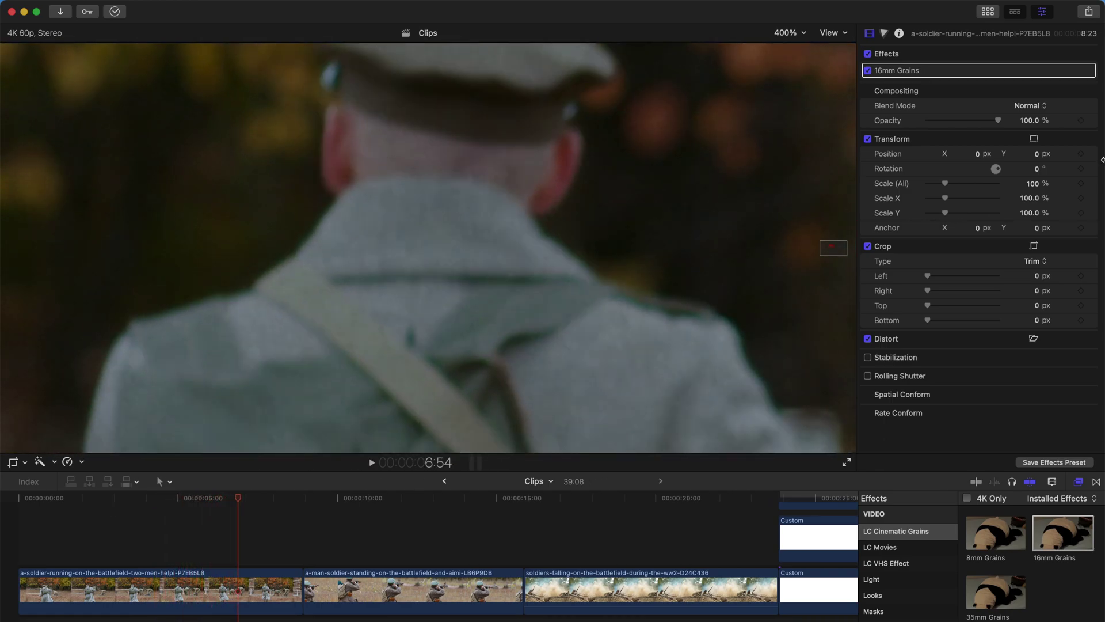
{"action": "scroll", "coordinate": [1011, 77], "scroll_direction": "down", "scroll_amount": 2}
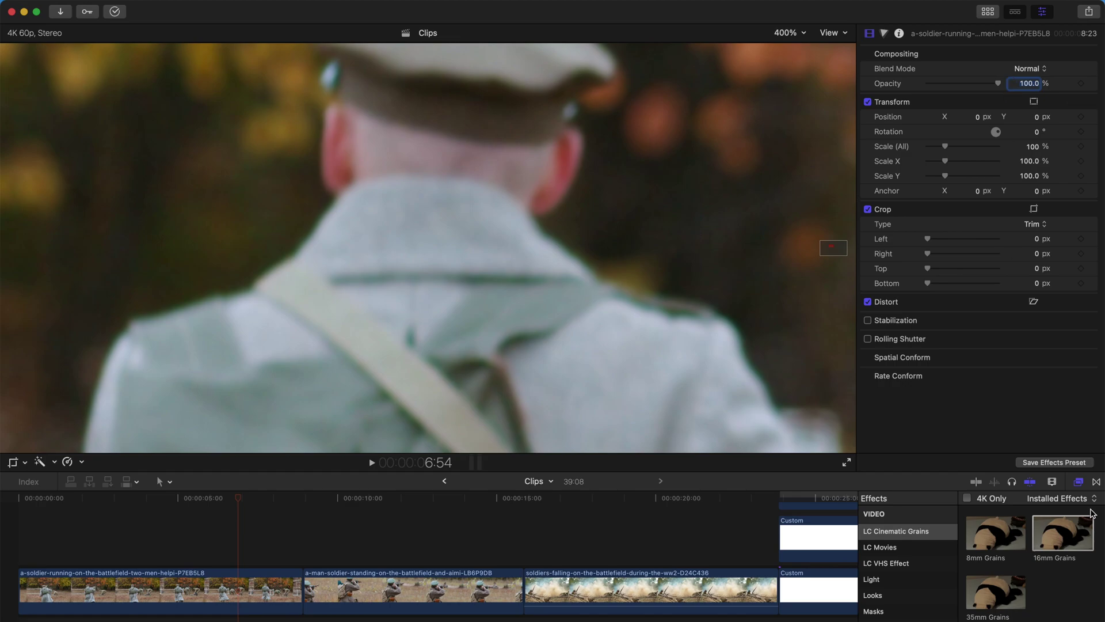
{"action": "left_click_drag", "start_coordinate": [998, 599], "coordinate": [217, 593]}
Enlarge the viewer by shrinking the timeline and play the 35mm grain clip.
{"action": "left_click", "coordinate": [88, 498]}
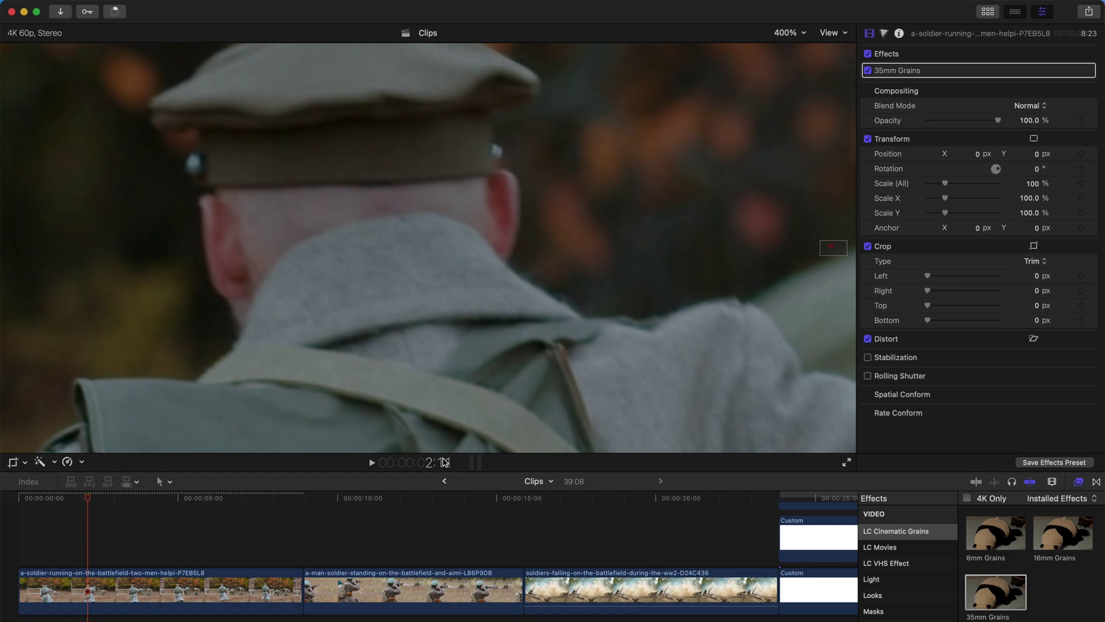
{"action": "left_click_drag", "start_coordinate": [439, 474], "coordinate": [444, 605]}
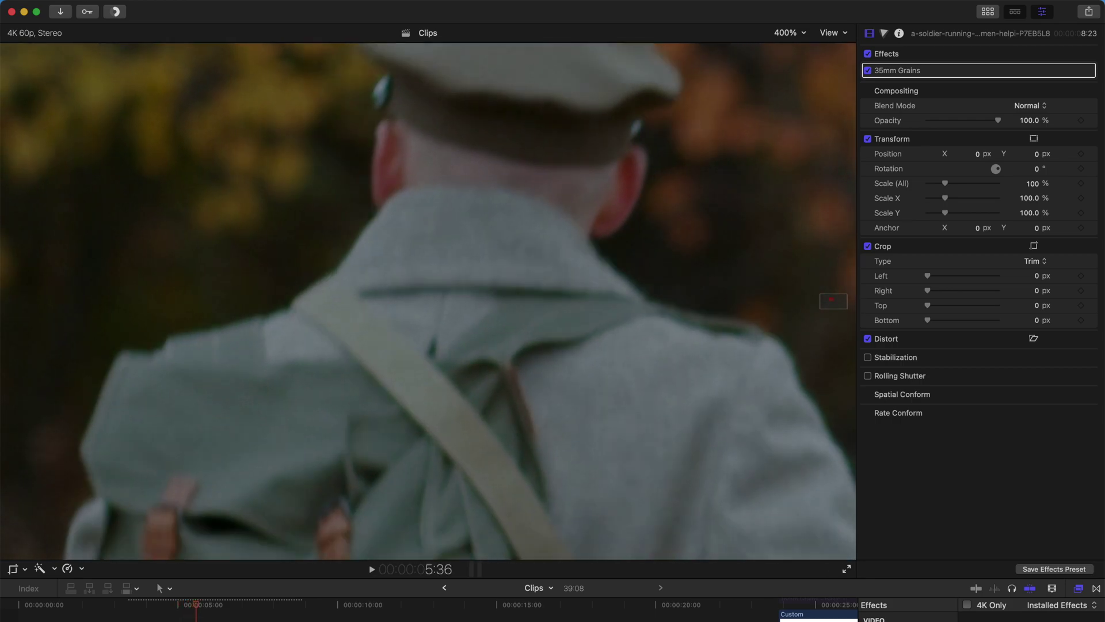
{"action": "key", "text": "space"}
Zoom to 600% and play, panning onto the blurred background foliage.
{"action": "left_click", "coordinate": [787, 35]}
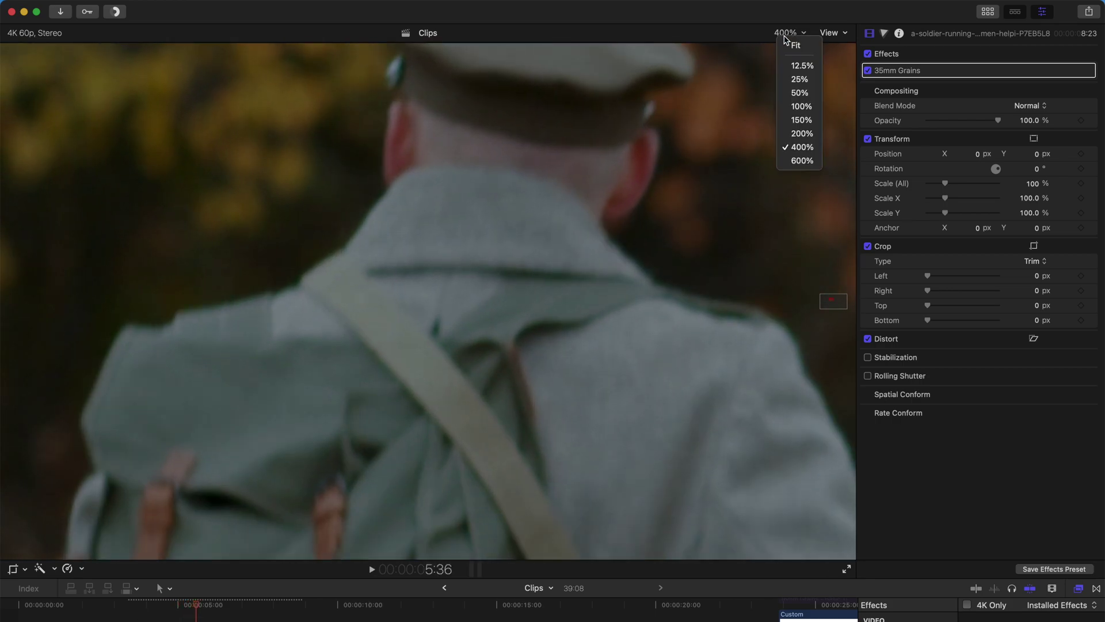
{"action": "left_click", "coordinate": [792, 161]}
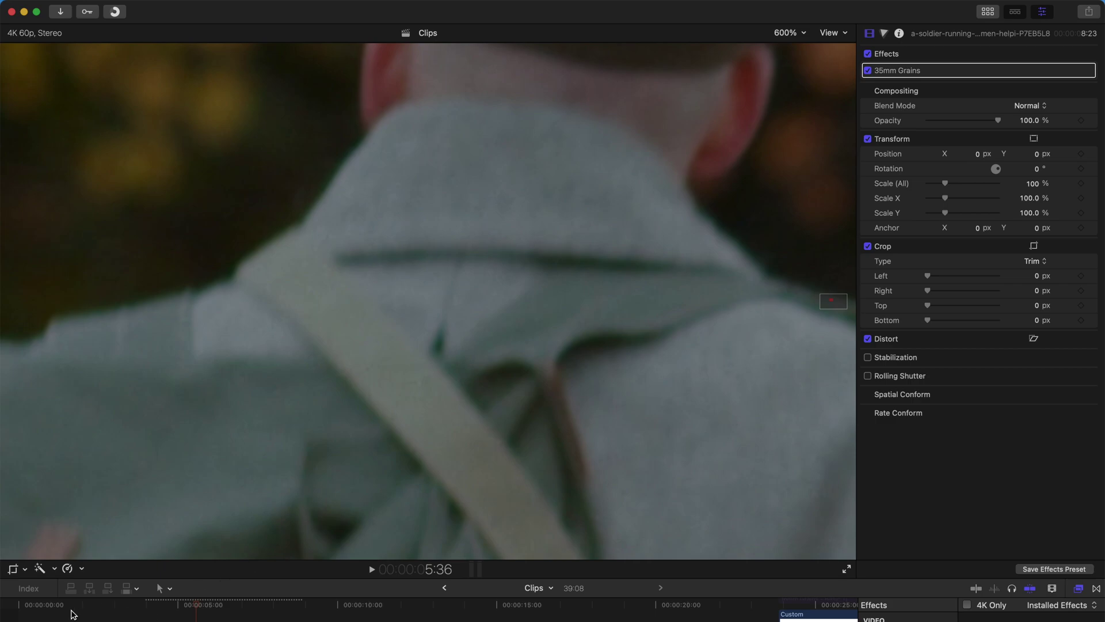
{"action": "left_click", "coordinate": [72, 615]}
{"action": "key", "text": "space"}
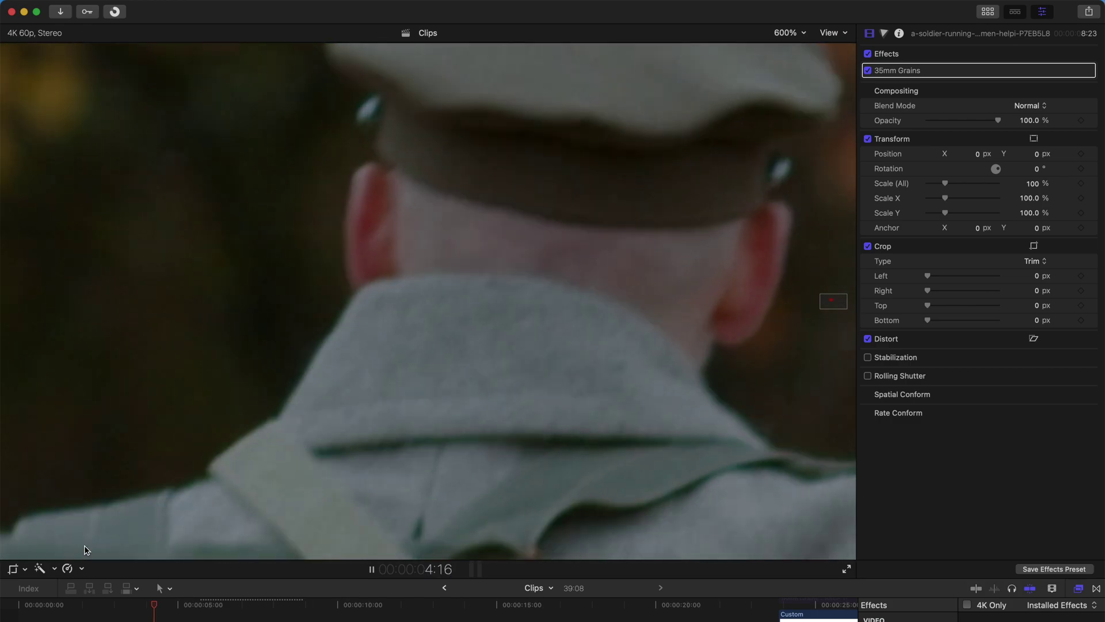
{"action": "key", "text": "space"}
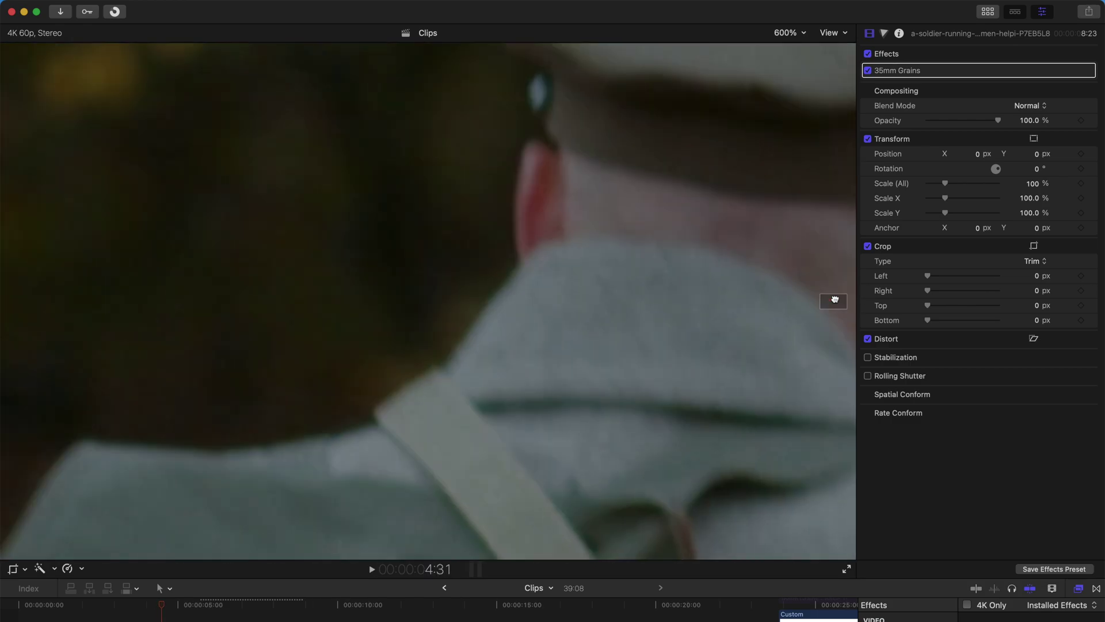
{"action": "left_click_drag", "start_coordinate": [835, 299], "coordinate": [832, 296]}
{"action": "key", "text": "space"}
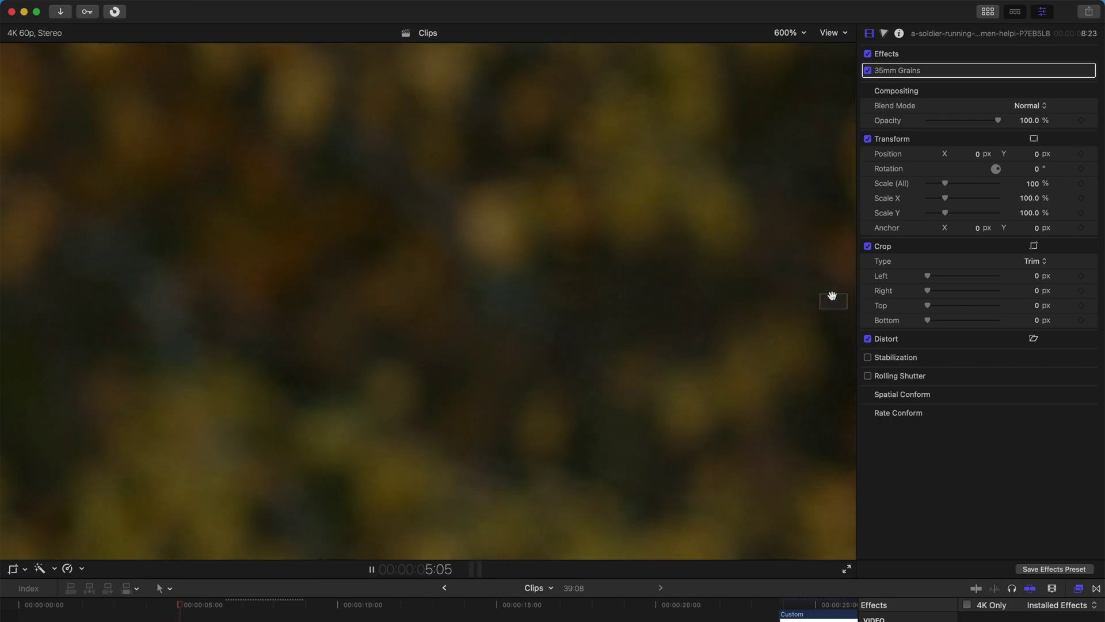
{"action": "key", "text": "space"}
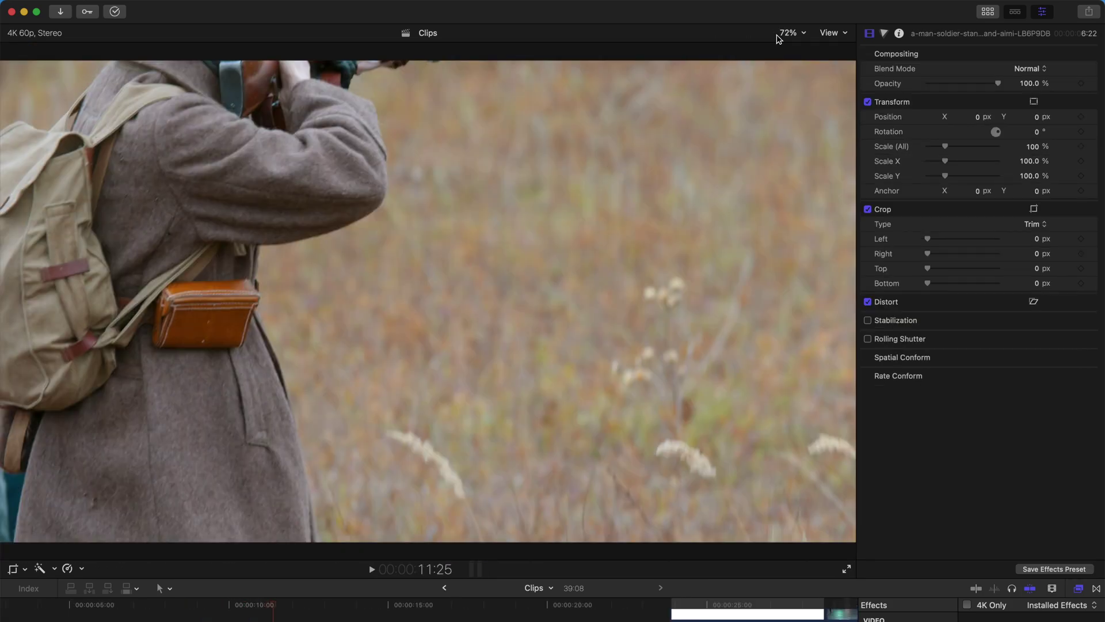
Set the viewer to 150% and apply 35mm Grains to the rifle-aiming soldier clip.
{"action": "left_click", "coordinate": [787, 33]}
{"action": "left_click", "coordinate": [800, 118]}
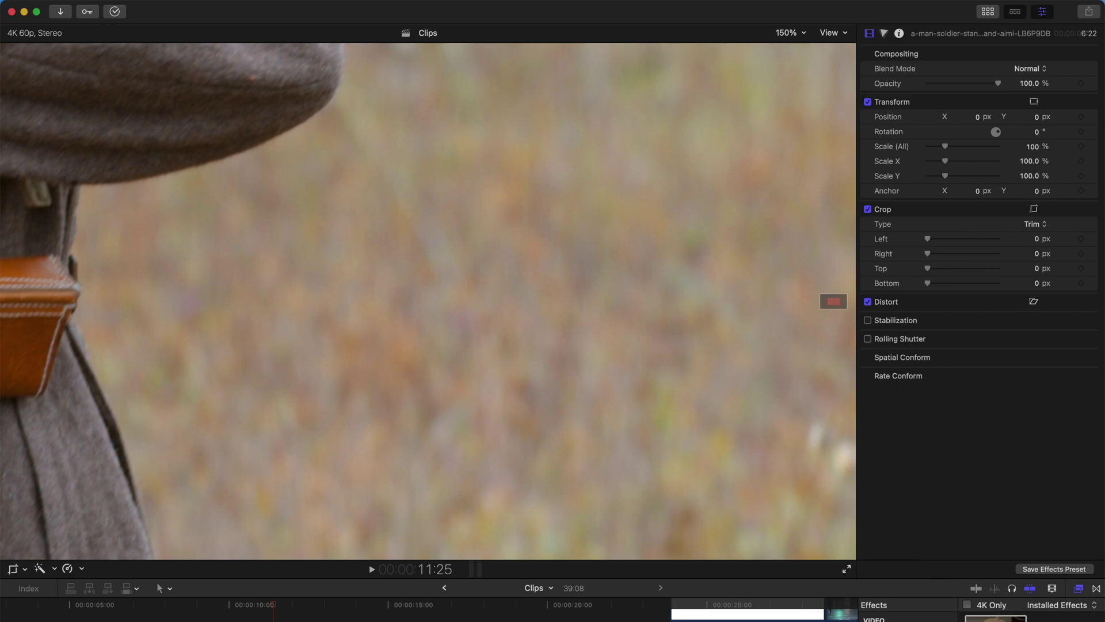
{"action": "double_click", "coordinate": [996, 619]}
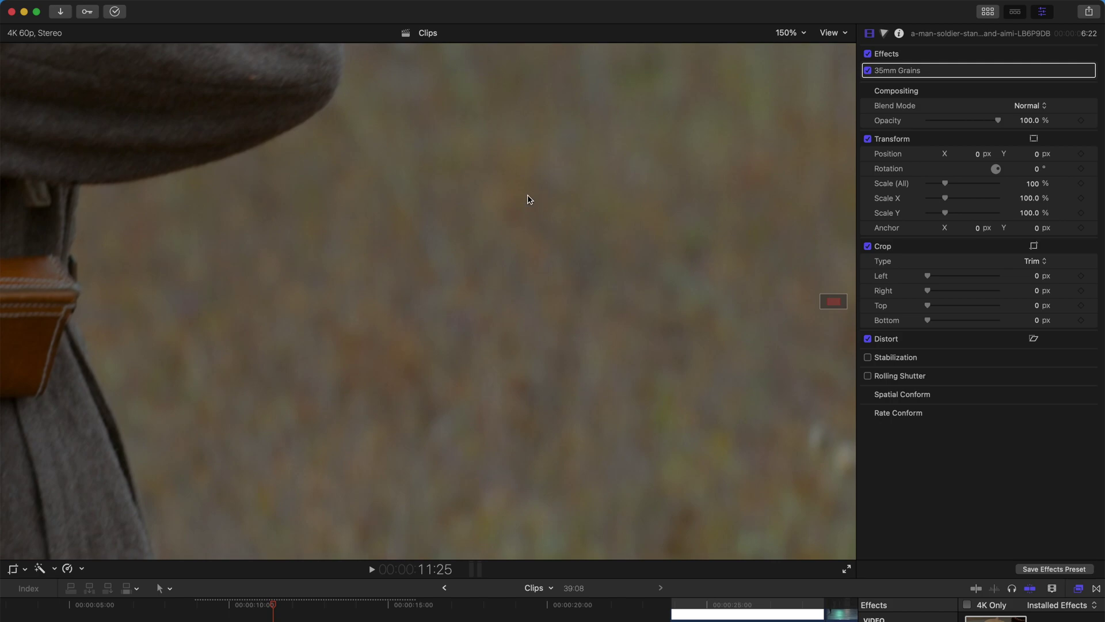
Zoom to 200% then 400%, play the clip, and return to 12:09.
{"action": "left_click", "coordinate": [786, 33]}
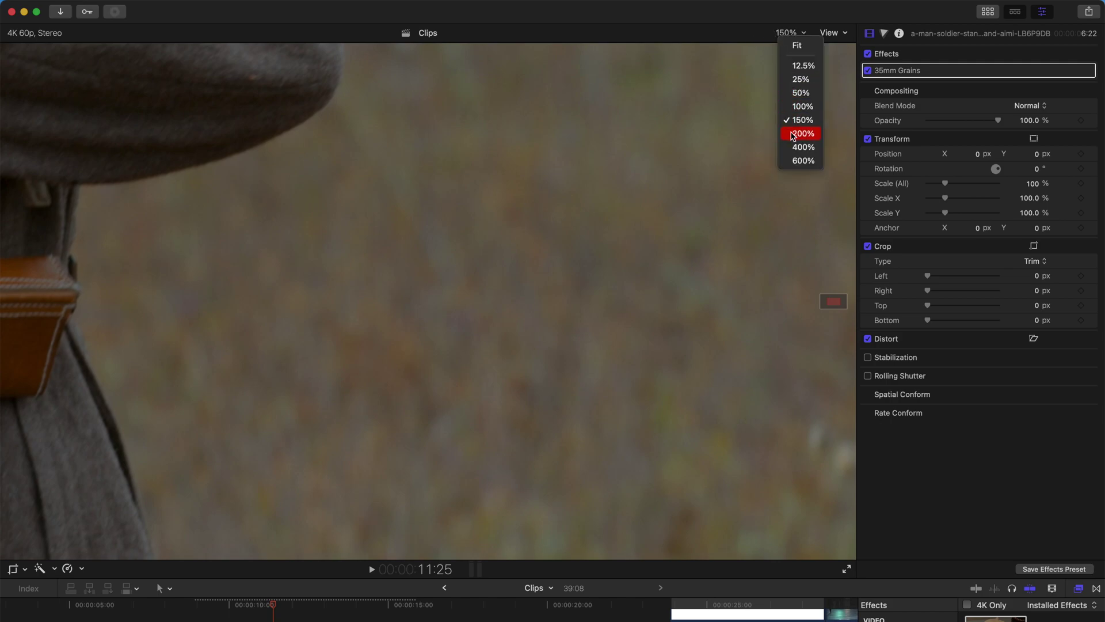
{"action": "left_click", "coordinate": [796, 135]}
{"action": "left_click", "coordinate": [792, 32]}
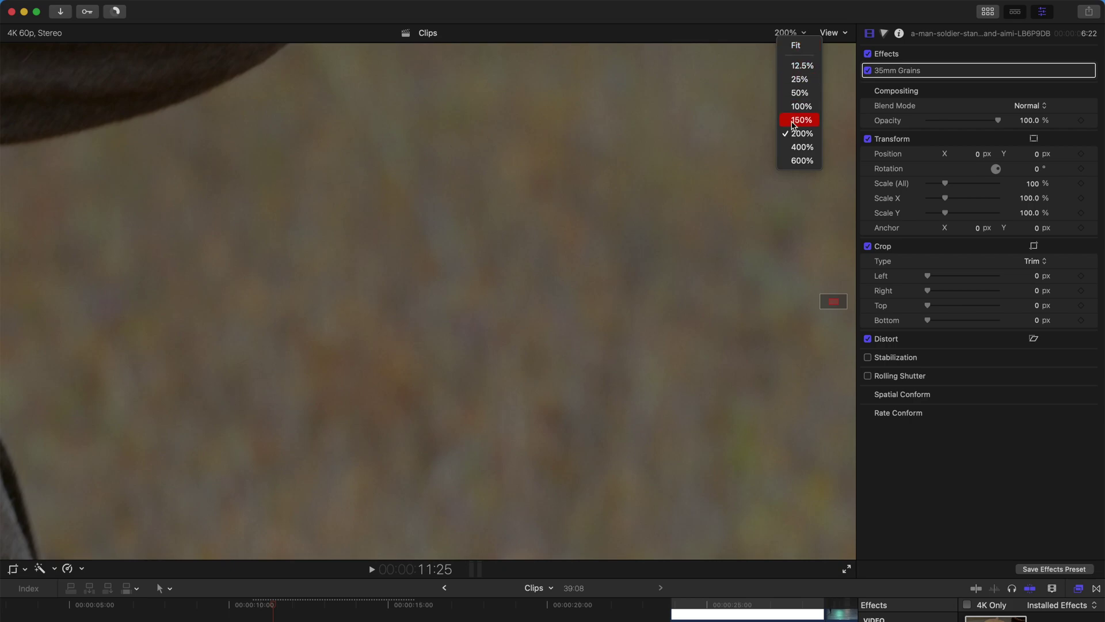
{"action": "left_click", "coordinate": [791, 151]}
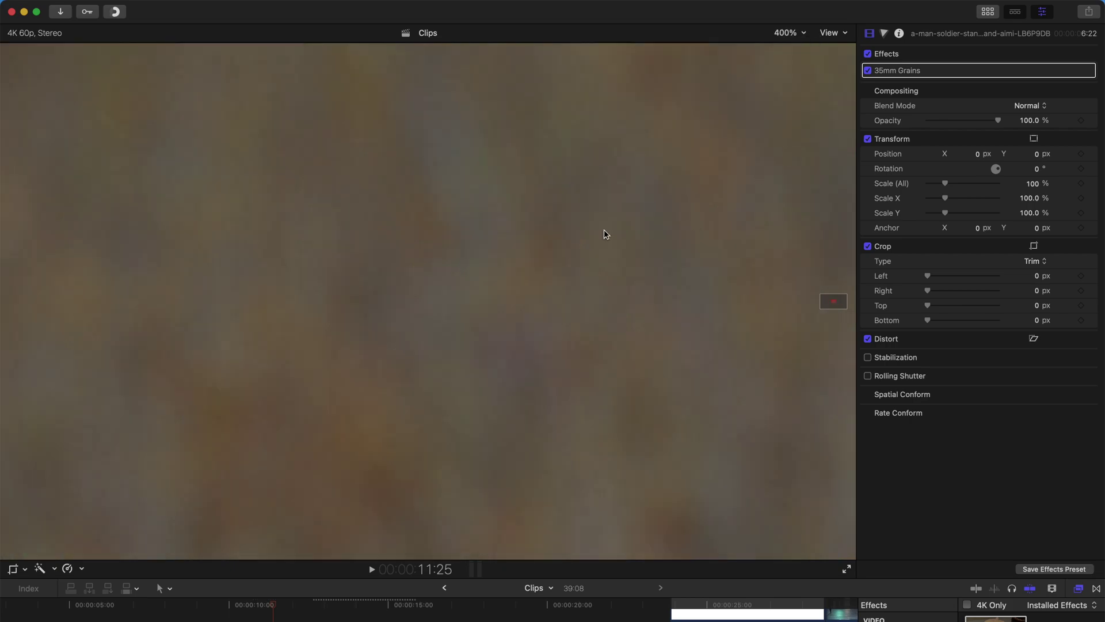
{"action": "key", "text": "space"}
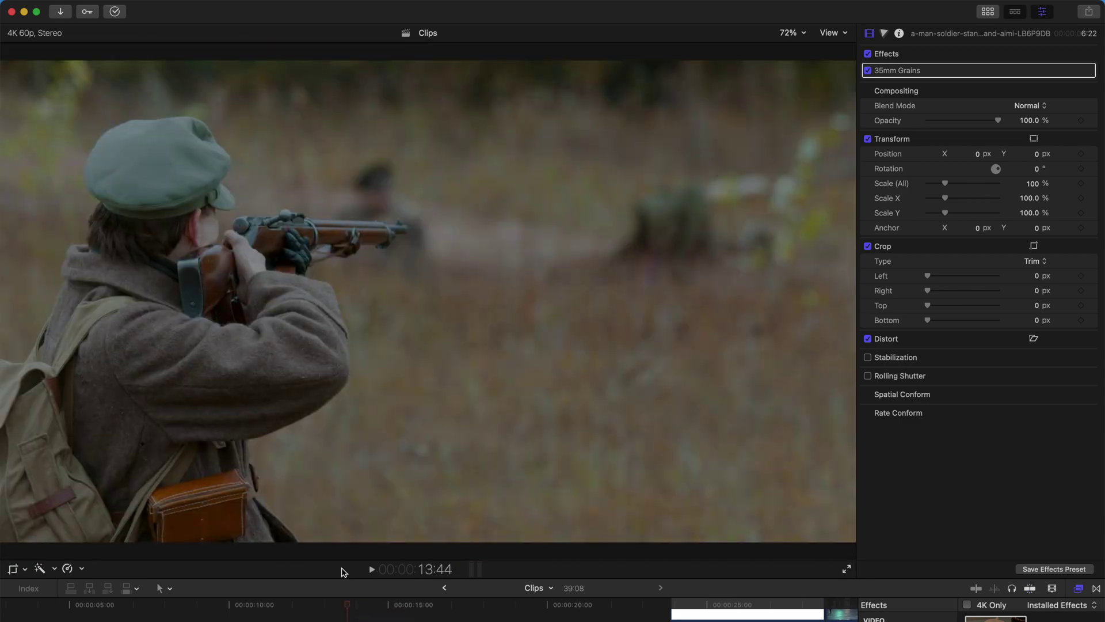
{"action": "left_click", "coordinate": [296, 604]}
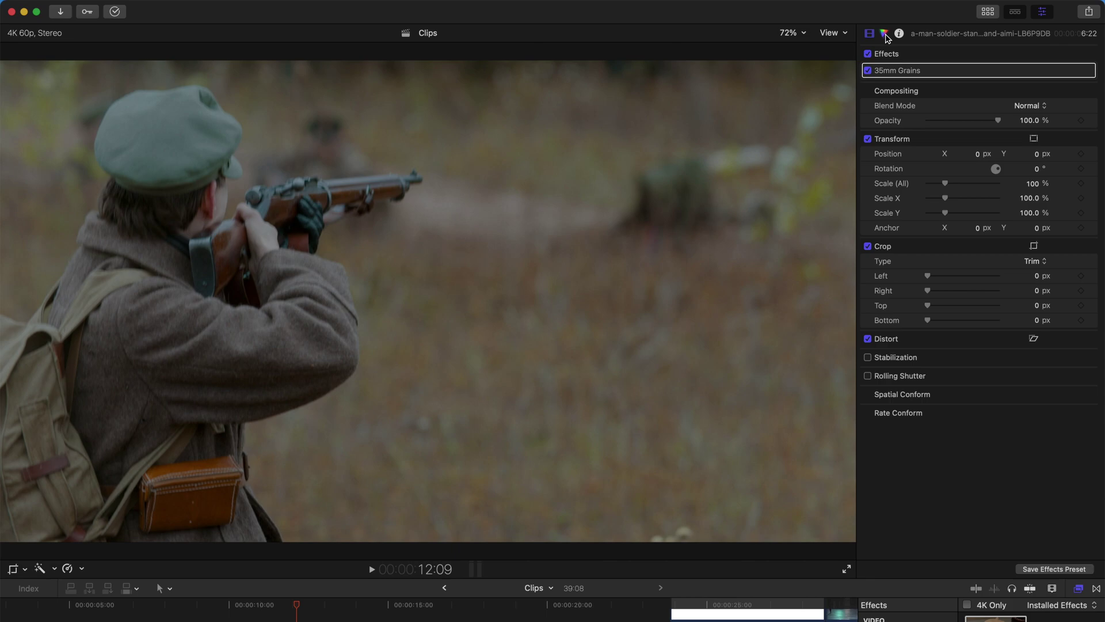
Add a Color Curves correction and raise the Luma curve to brighten the rifle-aiming soldier.
{"action": "left_click", "coordinate": [884, 34]}
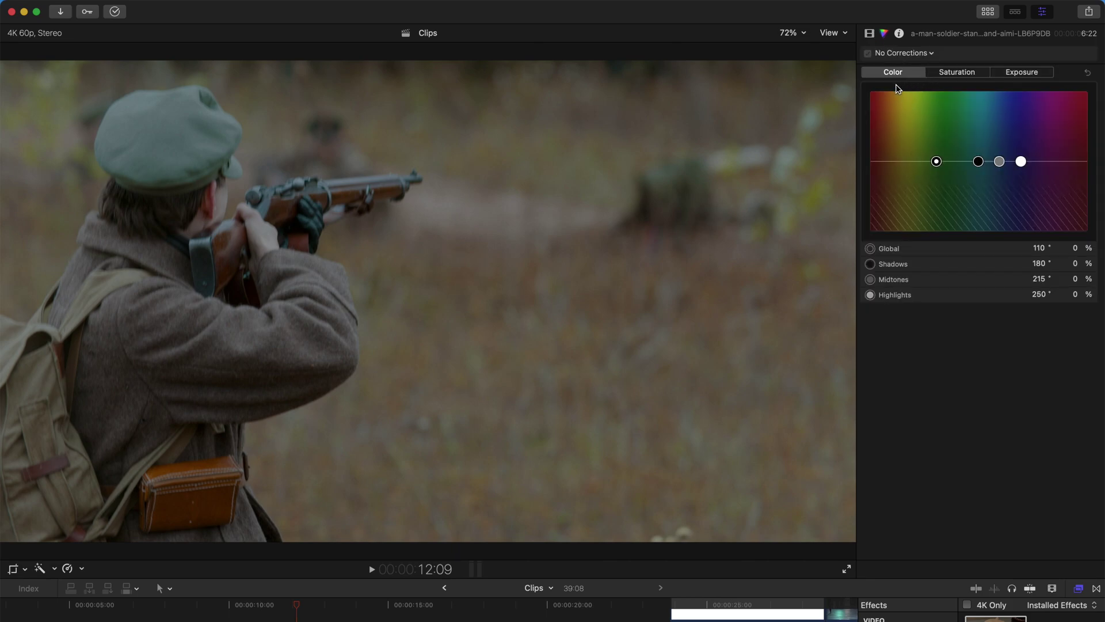
{"action": "left_click", "coordinate": [913, 53]}
{"action": "left_click", "coordinate": [943, 105]}
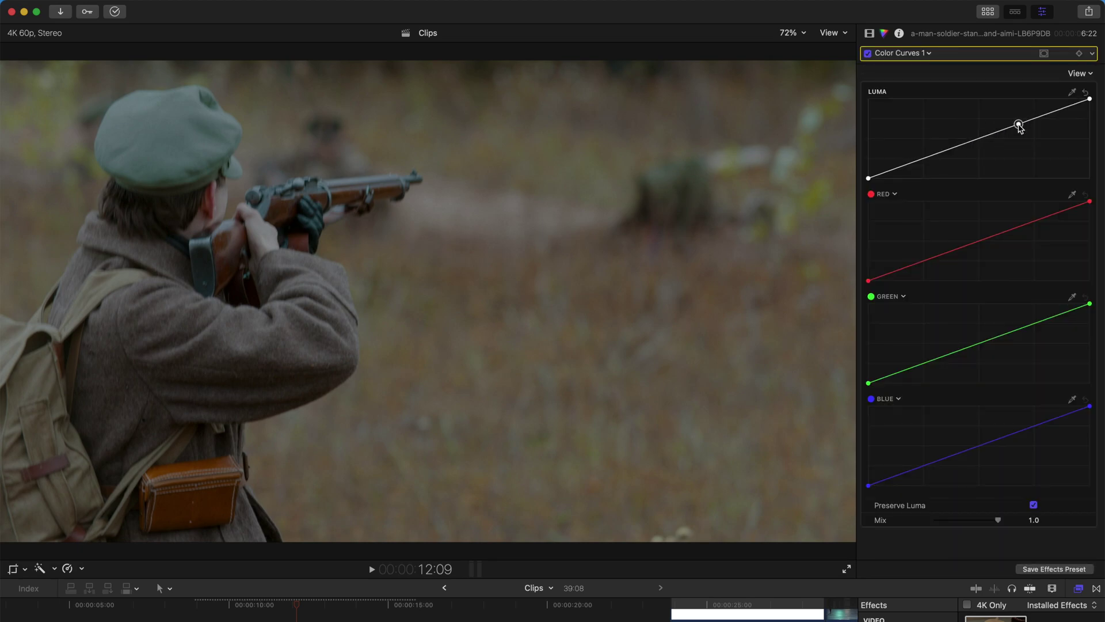
{"action": "left_click_drag", "start_coordinate": [1018, 124], "coordinate": [979, 124]}
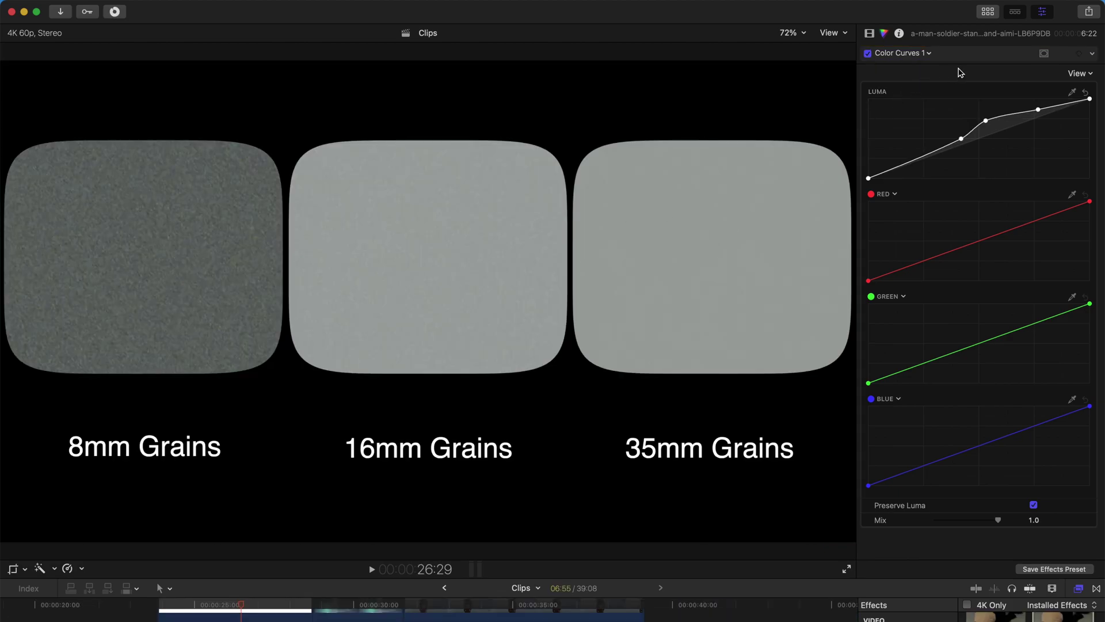
Hide the inspector to widen the viewer and play the 8mm/16mm/35mm grain comparison.
{"action": "left_click", "coordinate": [1042, 11]}
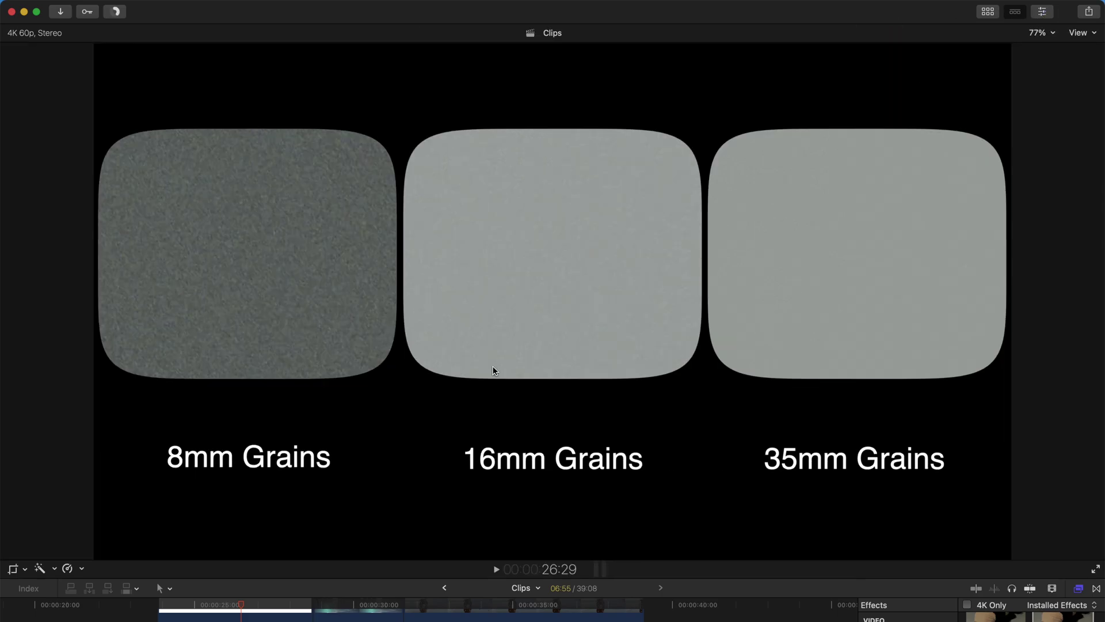
{"action": "left_click", "coordinate": [182, 604]}
{"action": "key", "text": "space"}
{"action": "key", "text": "space"}
Replay the three grain samples at 200% zoom through to the wet street scene.
{"action": "left_click", "coordinate": [179, 604]}
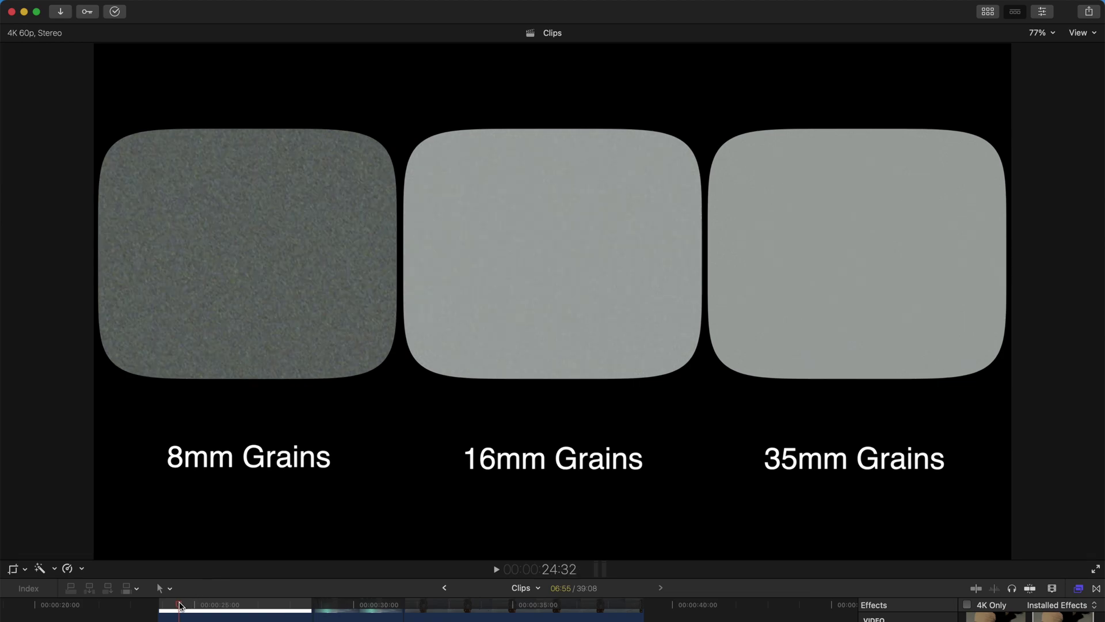
{"action": "left_click", "coordinate": [1036, 34]}
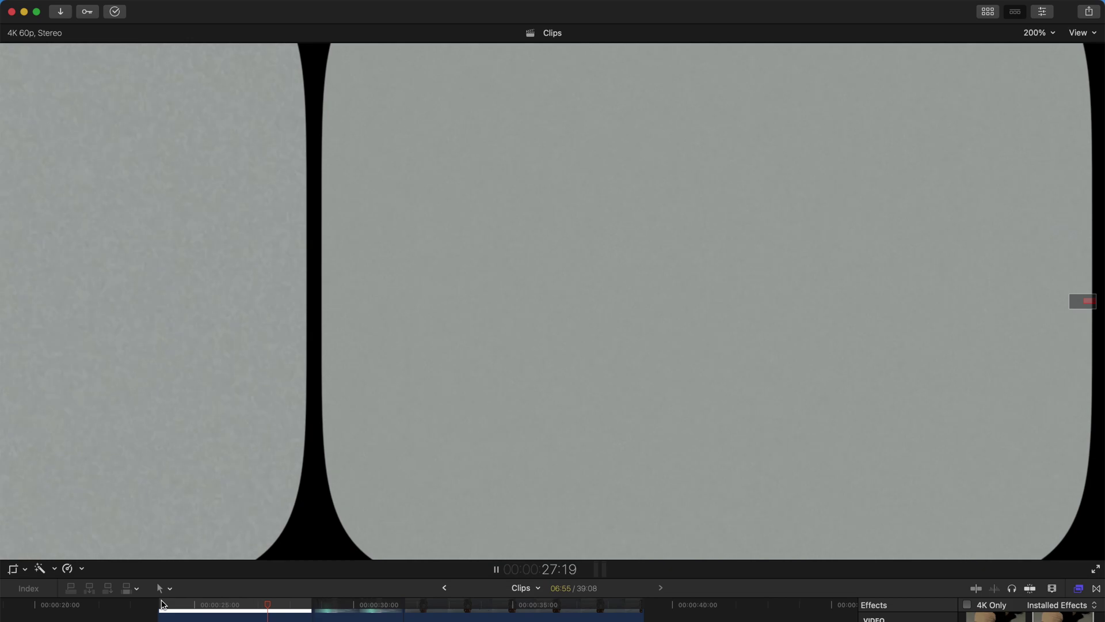
{"action": "key", "text": "space"}
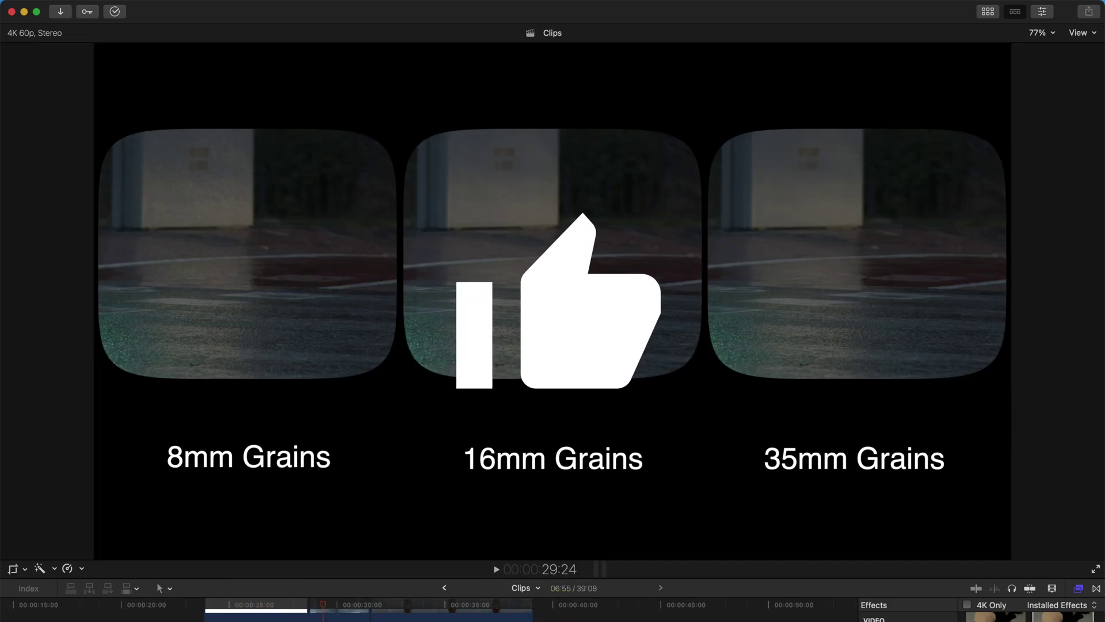
Play the motorcycle comparison, stop at 37:18, and return to 34:48.
{"action": "left_click", "coordinate": [316, 605]}
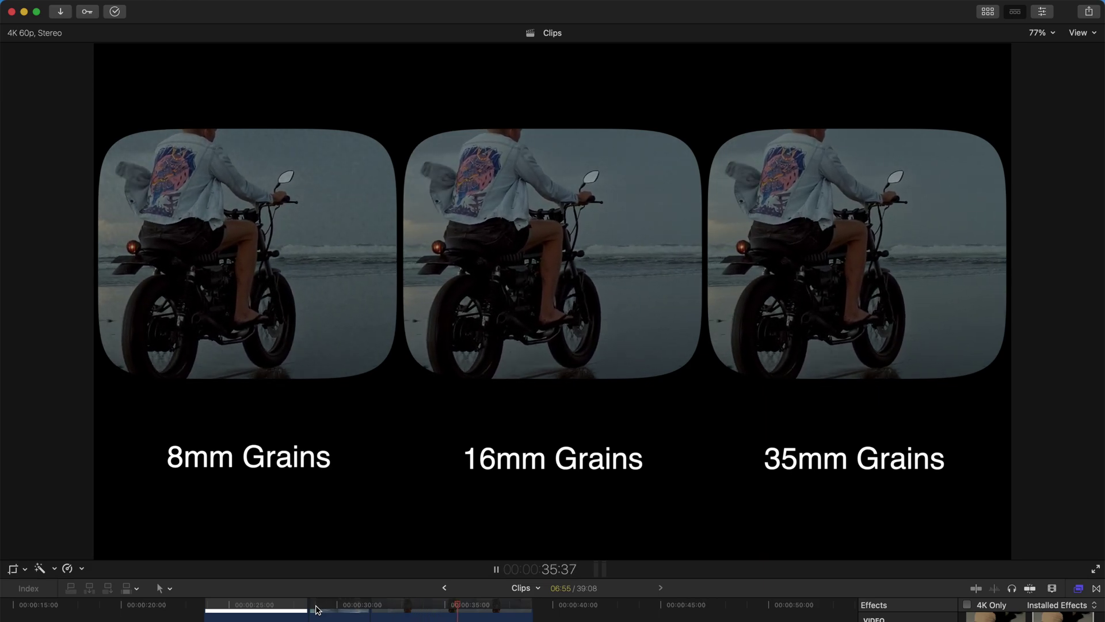
{"action": "key", "text": "space"}
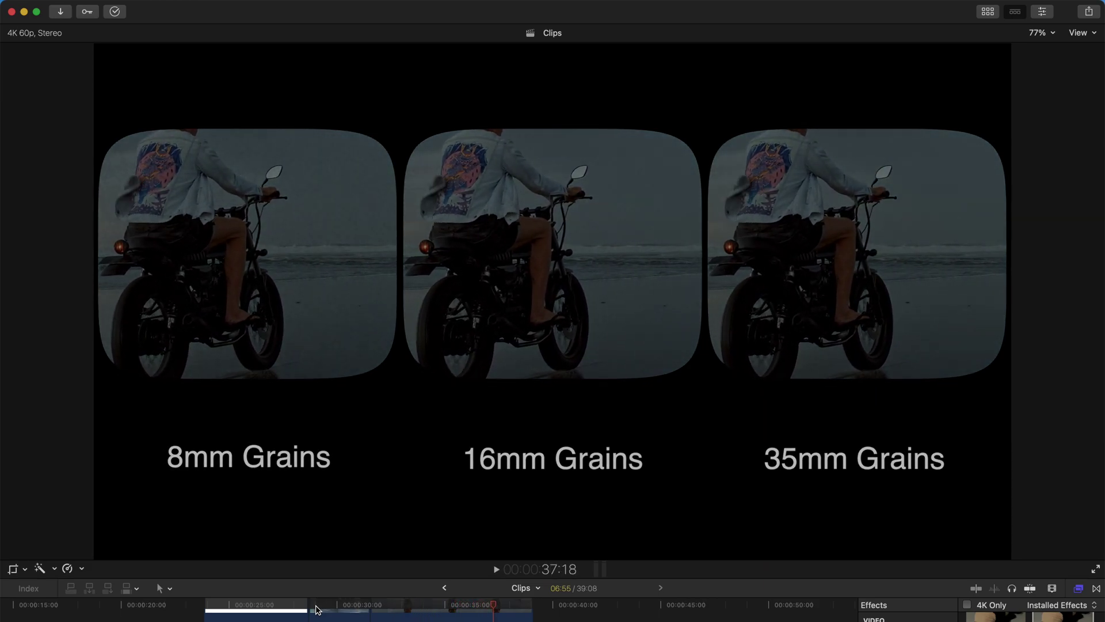
{"action": "left_click", "coordinate": [442, 610]}
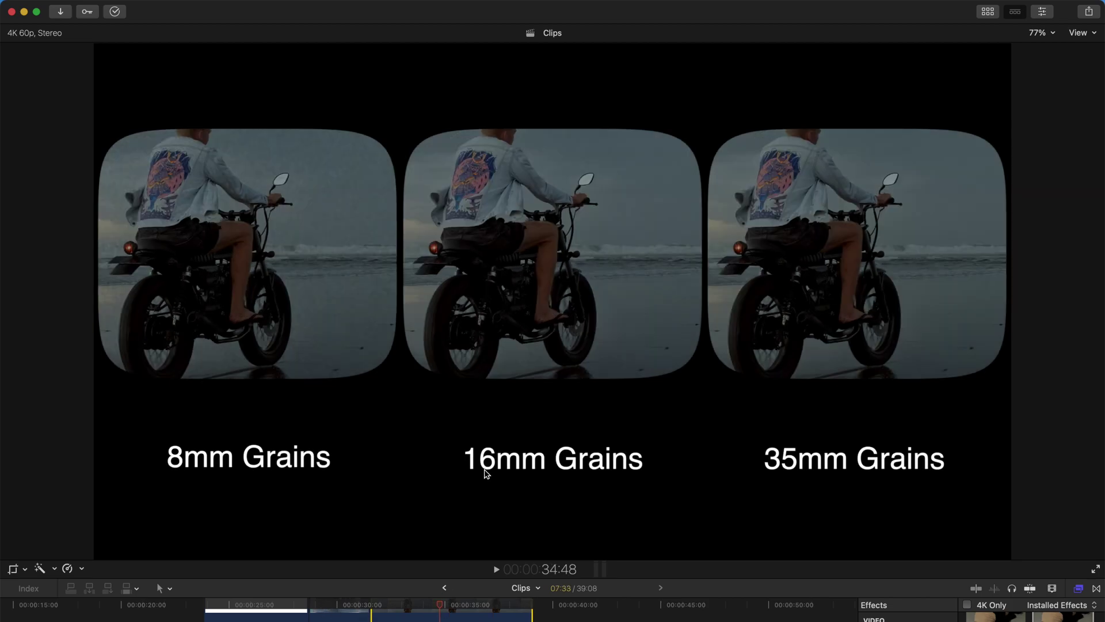